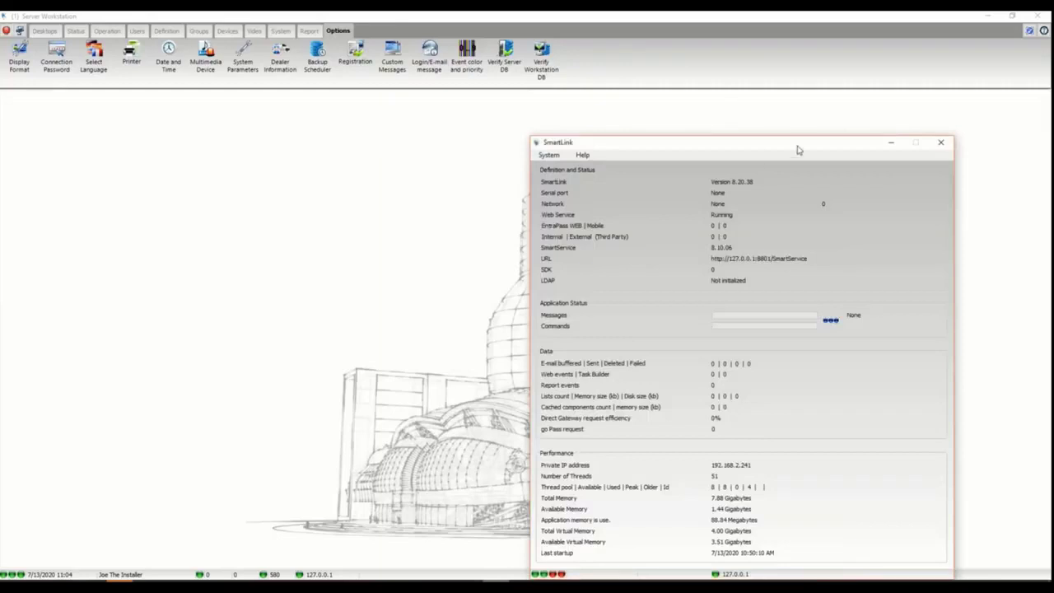
Step: Move the SmartLink status window up and a little to the left, out of the way
left_click_drag(796, 140, 785, 125)
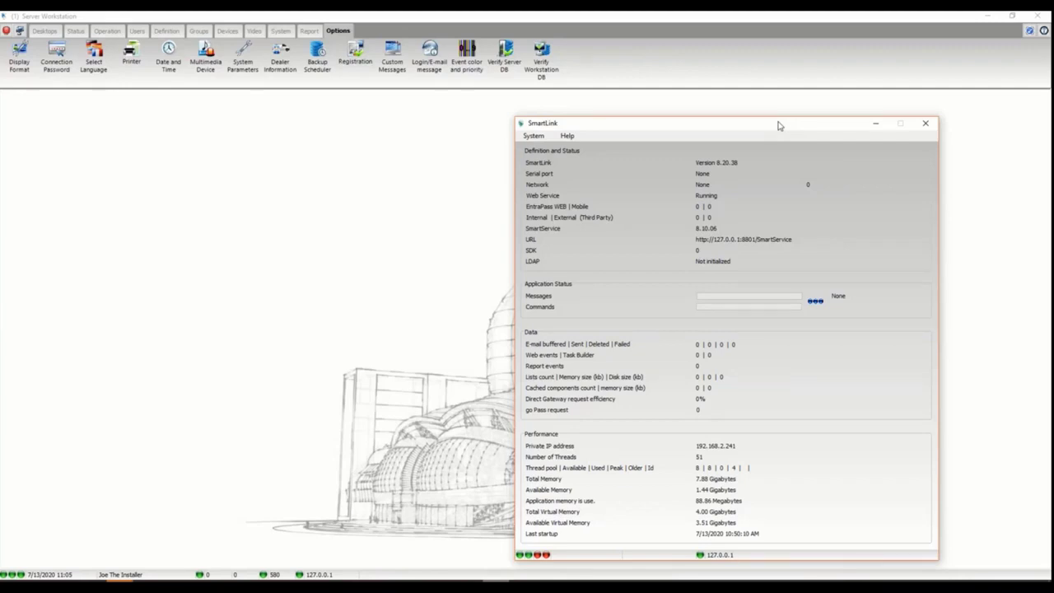
left_click_drag(780, 125, 757, 117)
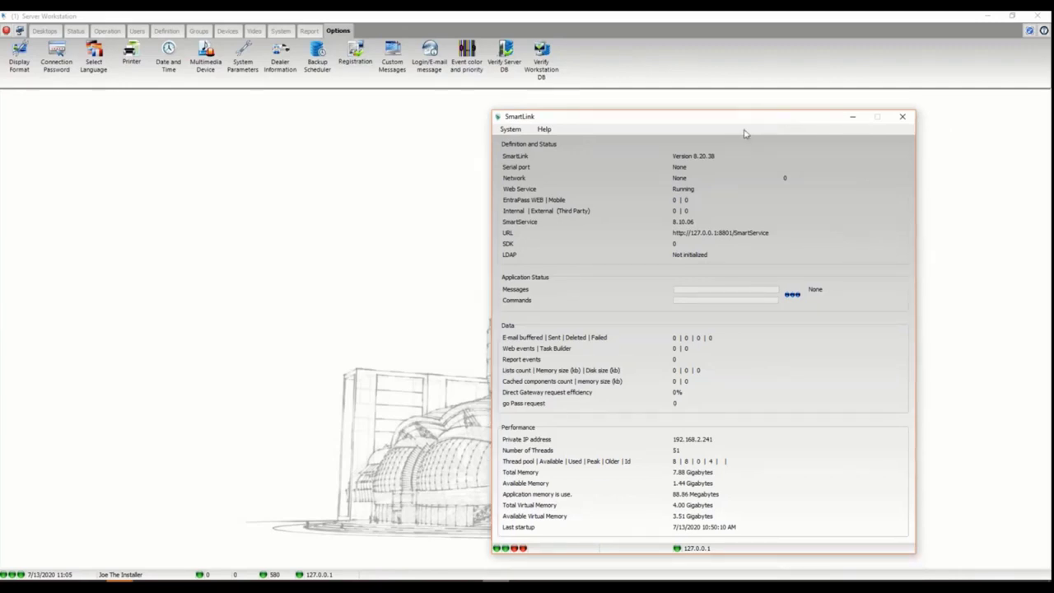
Step: Open Options > Registration, start registering a Connected program component, then cancel it
left_click(435, 212)
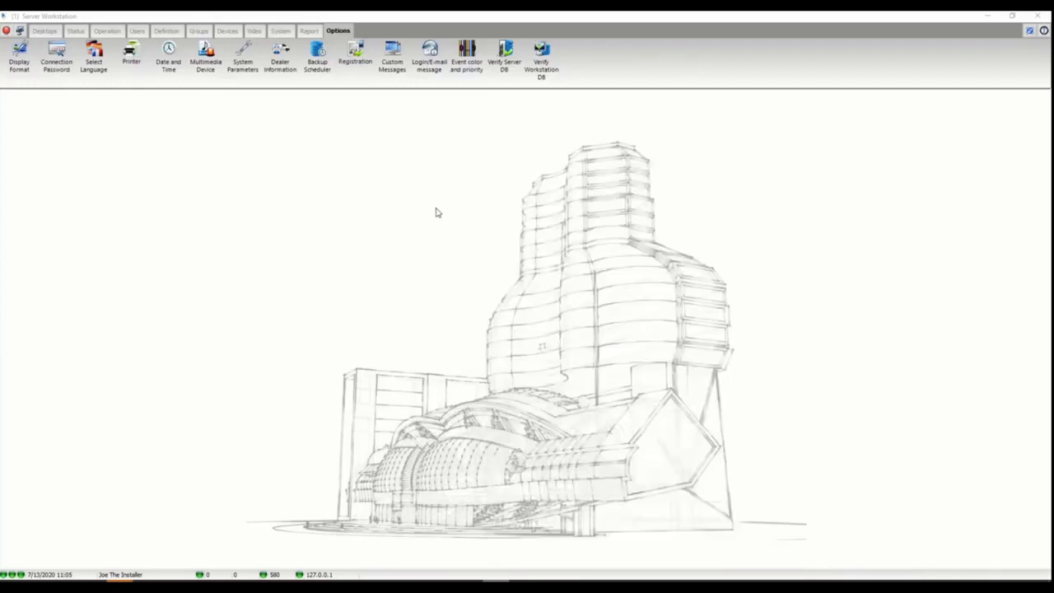
left_click(354, 65)
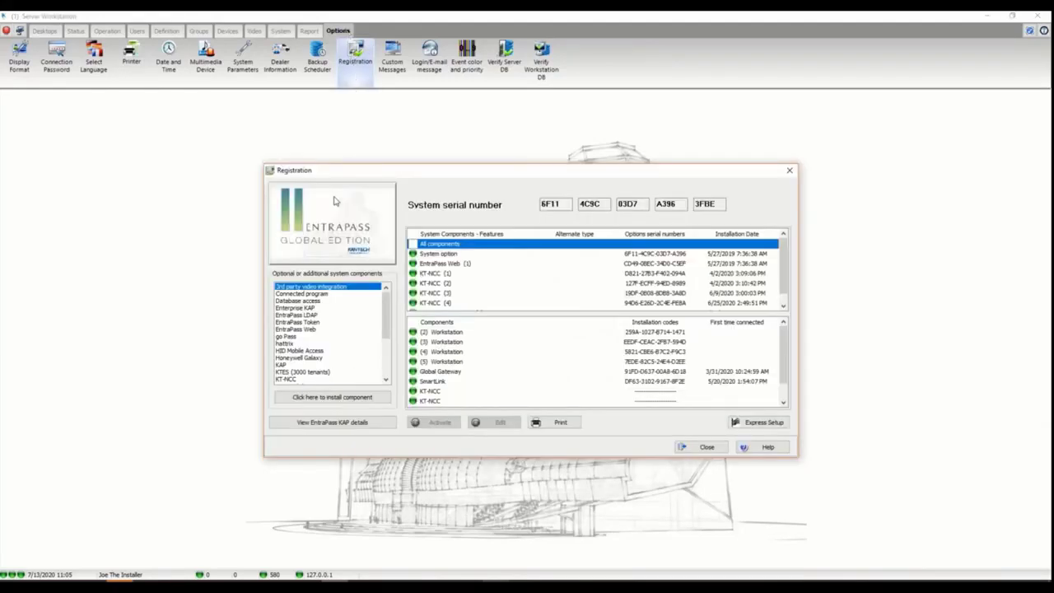
left_click(298, 294)
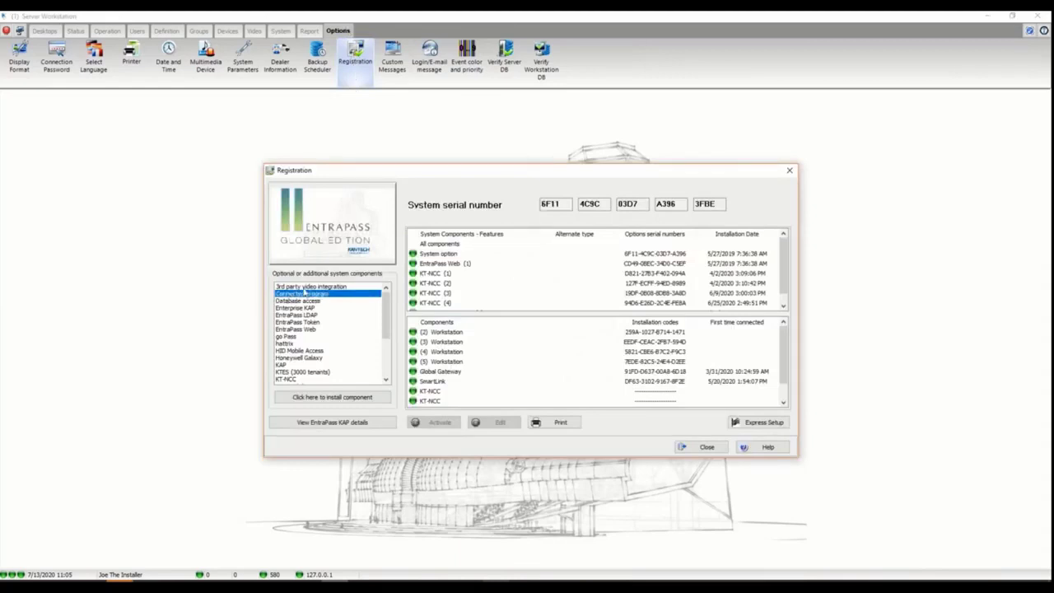
left_click(332, 399)
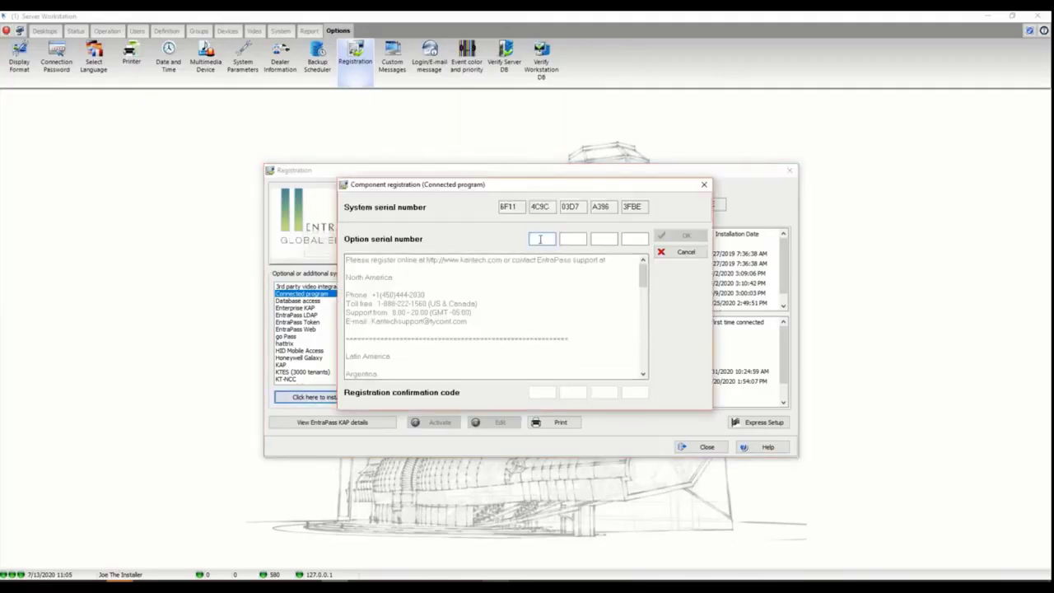
left_click(540, 240)
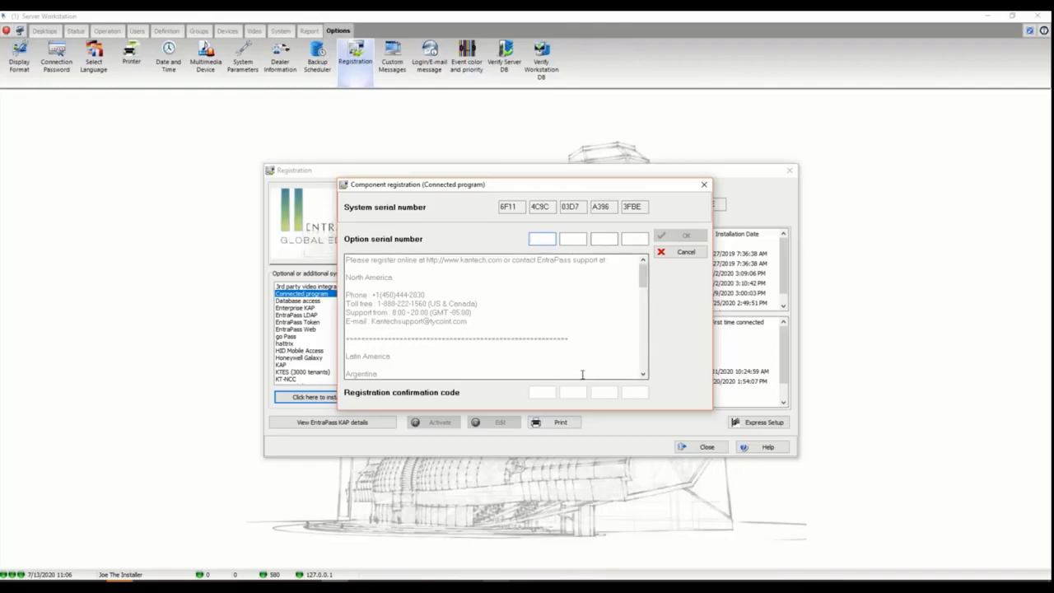
left_click(687, 252)
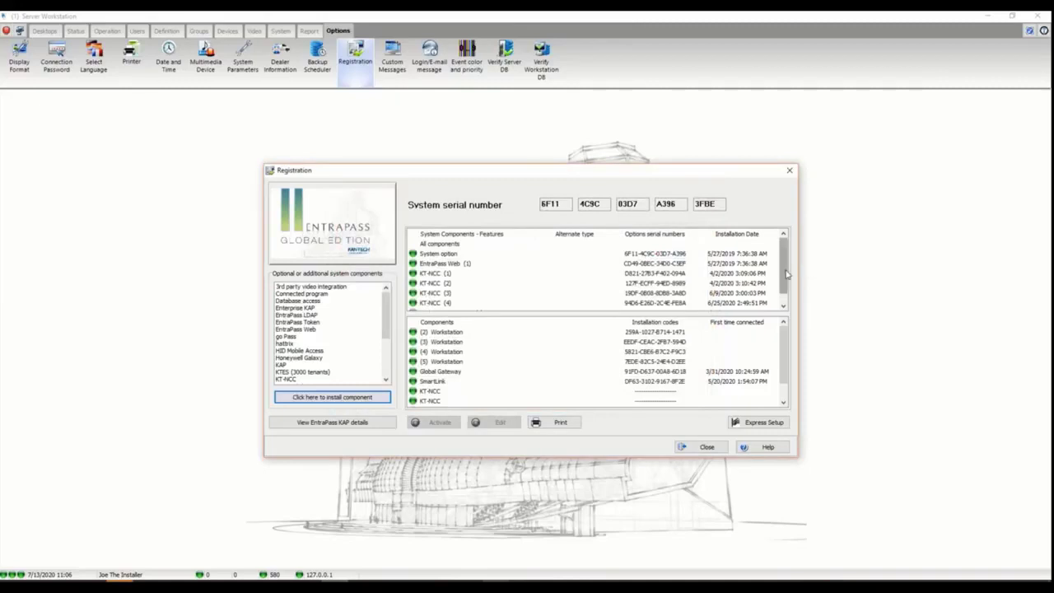
Step: Verify Connected program (1) uses Integration #69 without changes, then close the Registration window
left_click(474, 305)
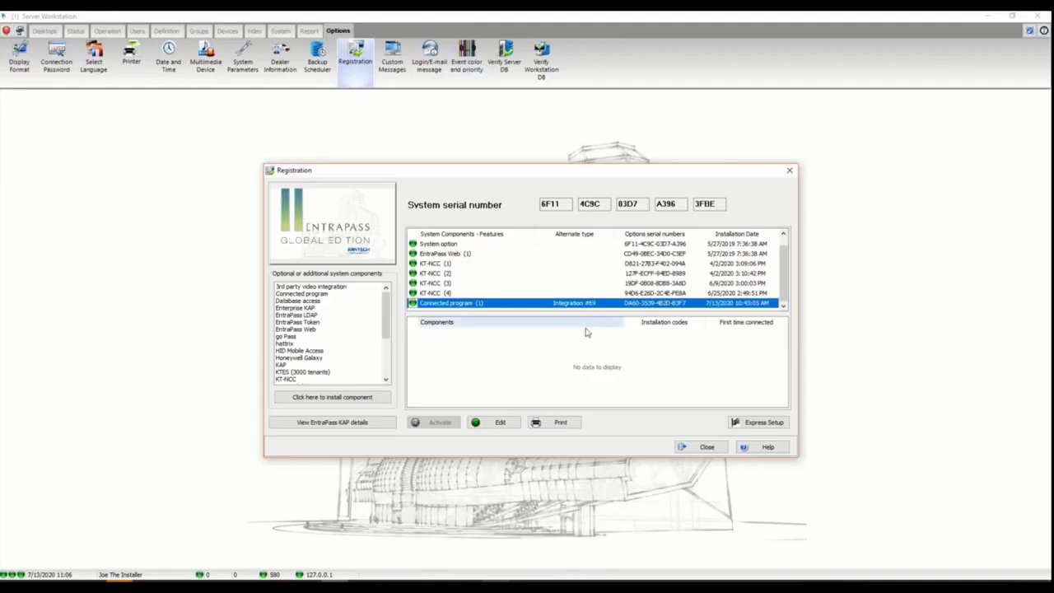
left_click(486, 422)
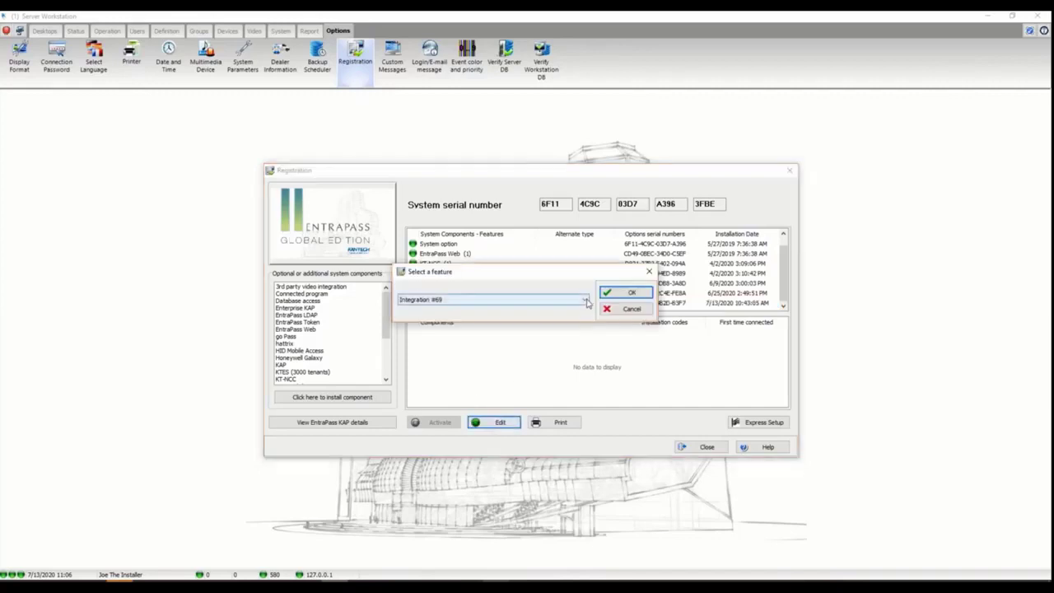
left_click(587, 303)
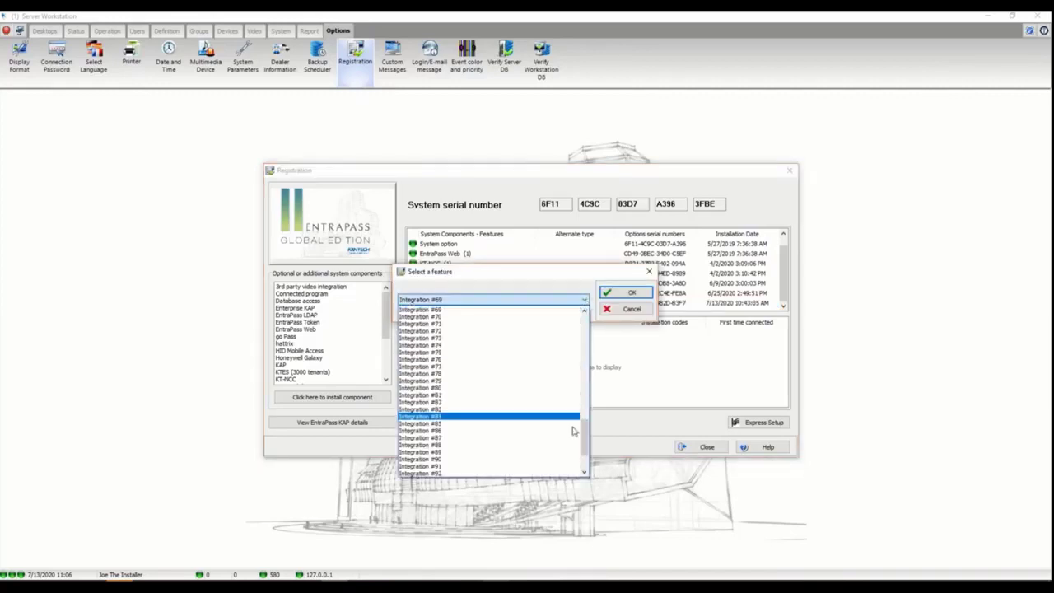
left_click_drag(583, 433, 582, 380)
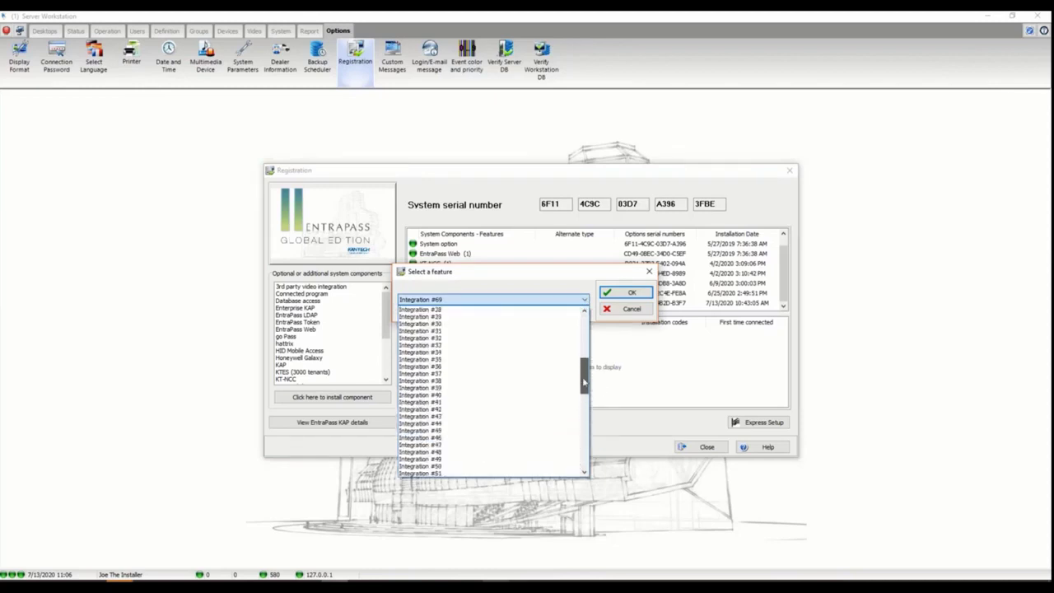
left_click(631, 313)
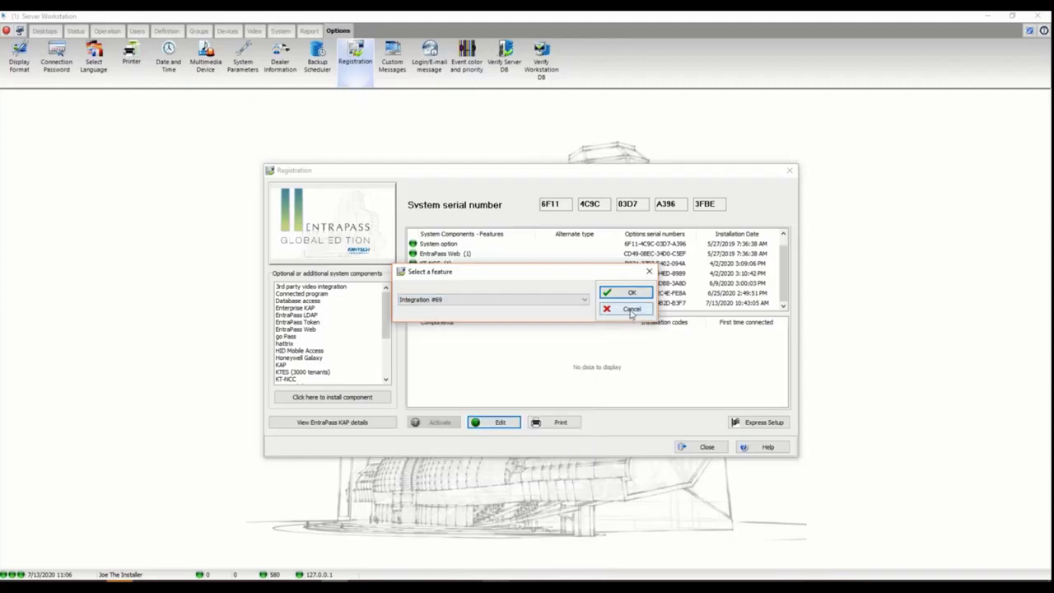
left_click(627, 293)
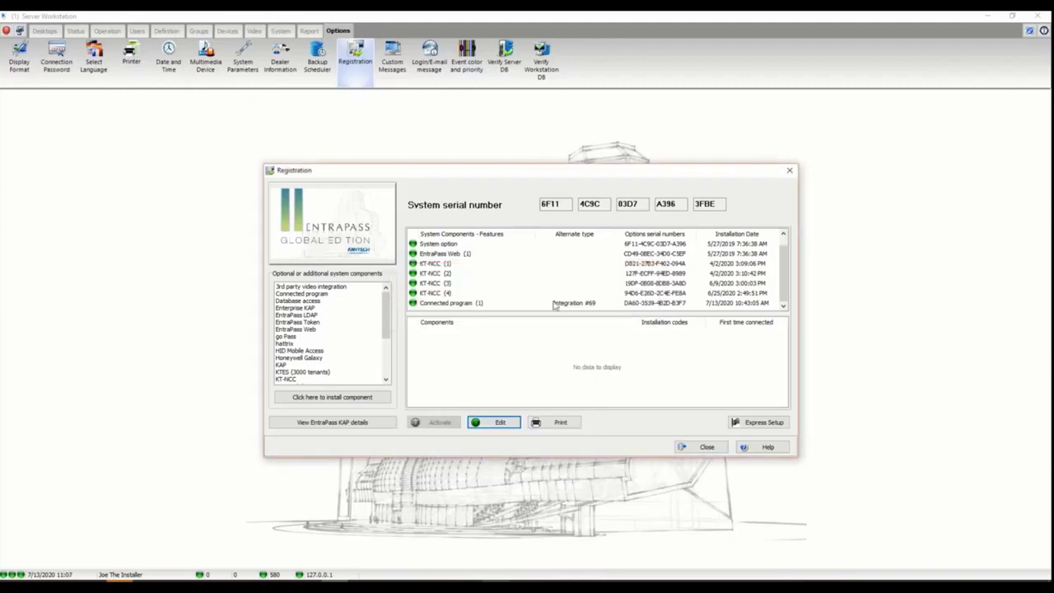
left_click(484, 304)
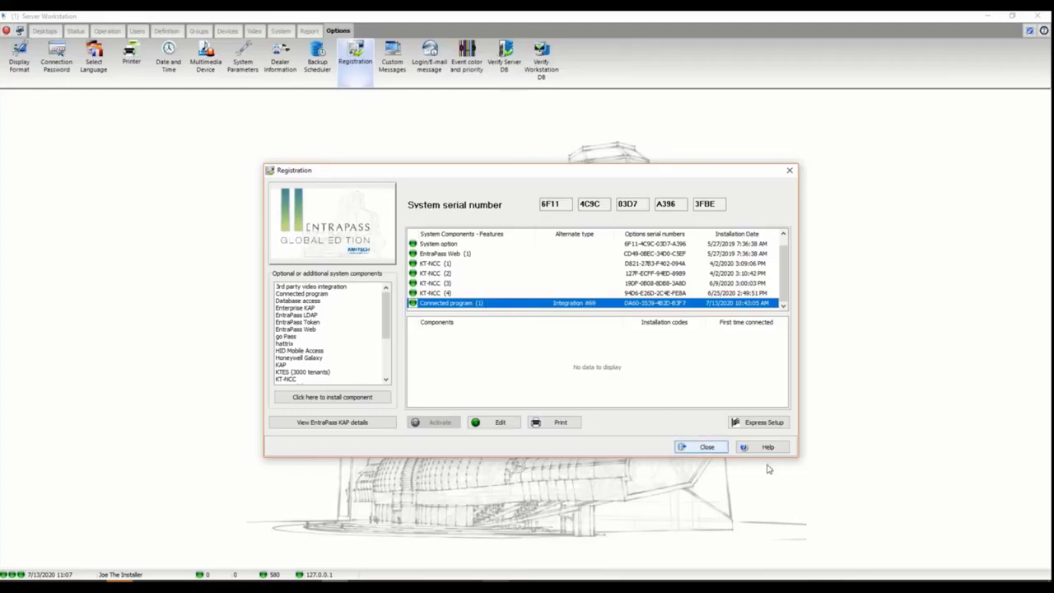
left_click(706, 448)
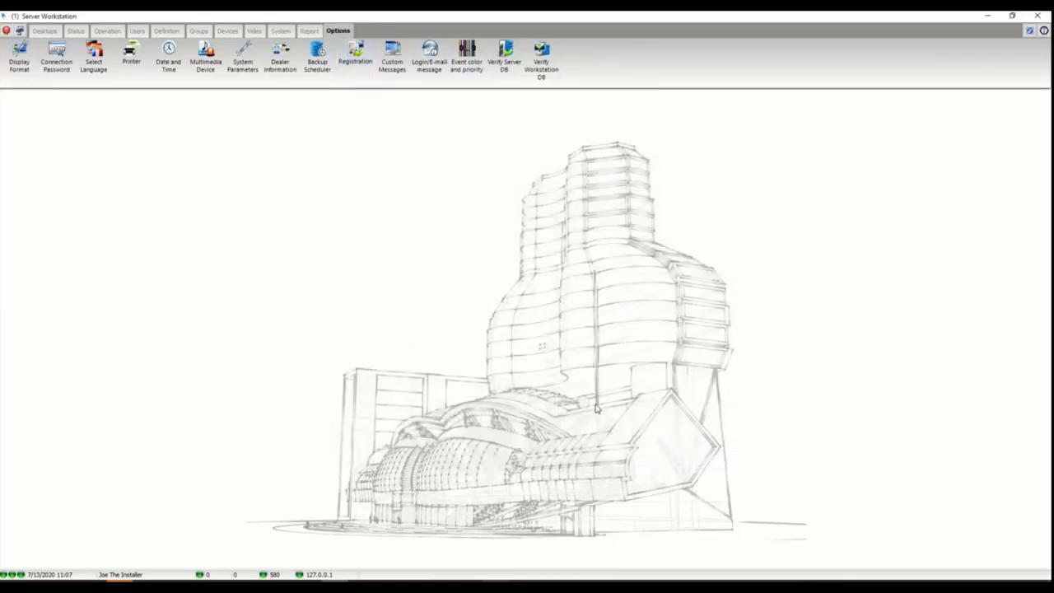
Step: Open System > Operator, pick an operator, review its login fields, and view its Security tab
left_click(280, 32)
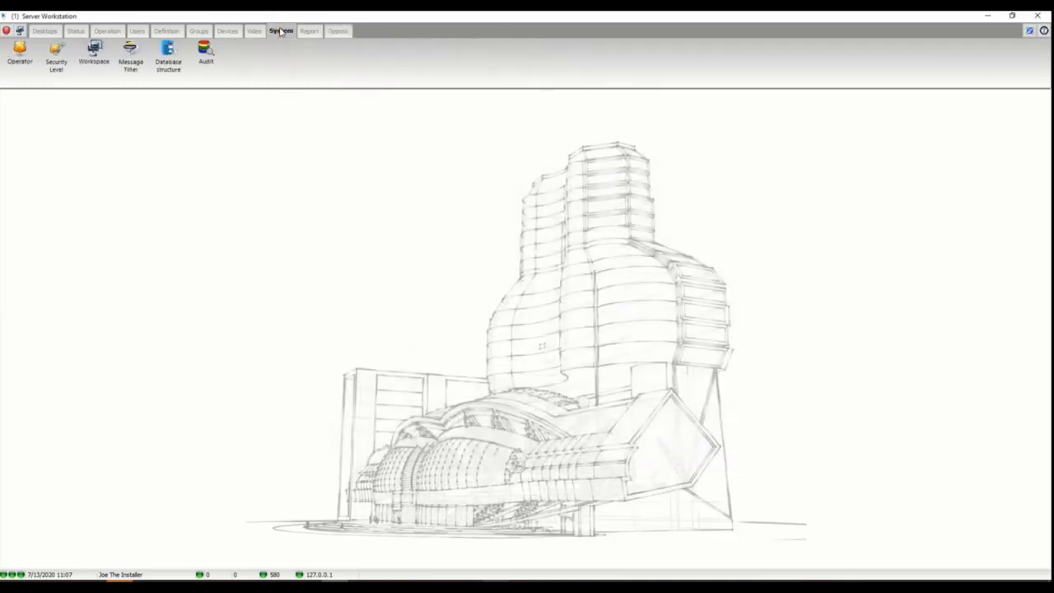
left_click(27, 76)
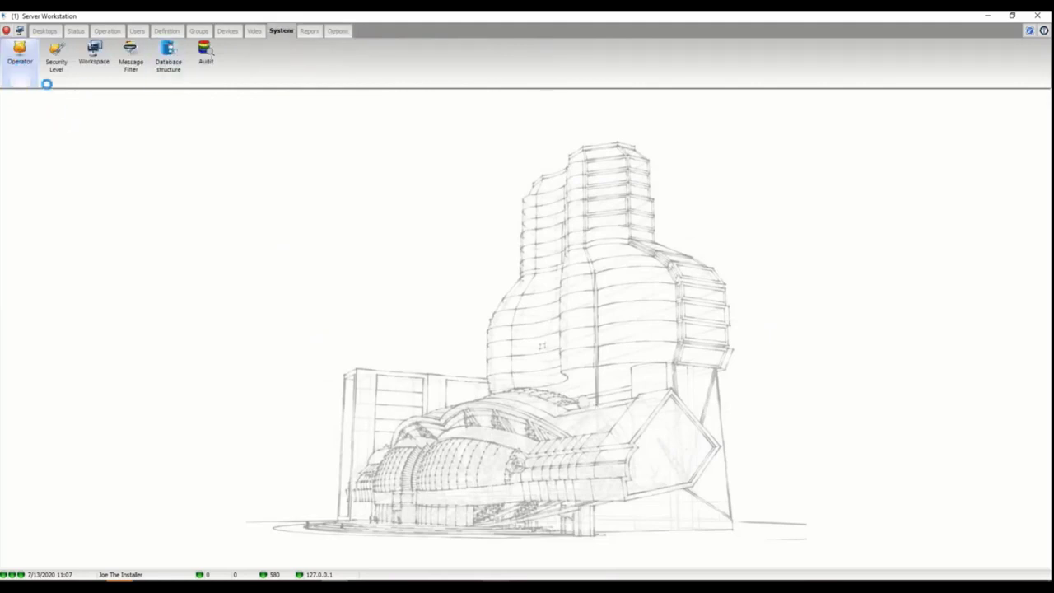
left_click(280, 225)
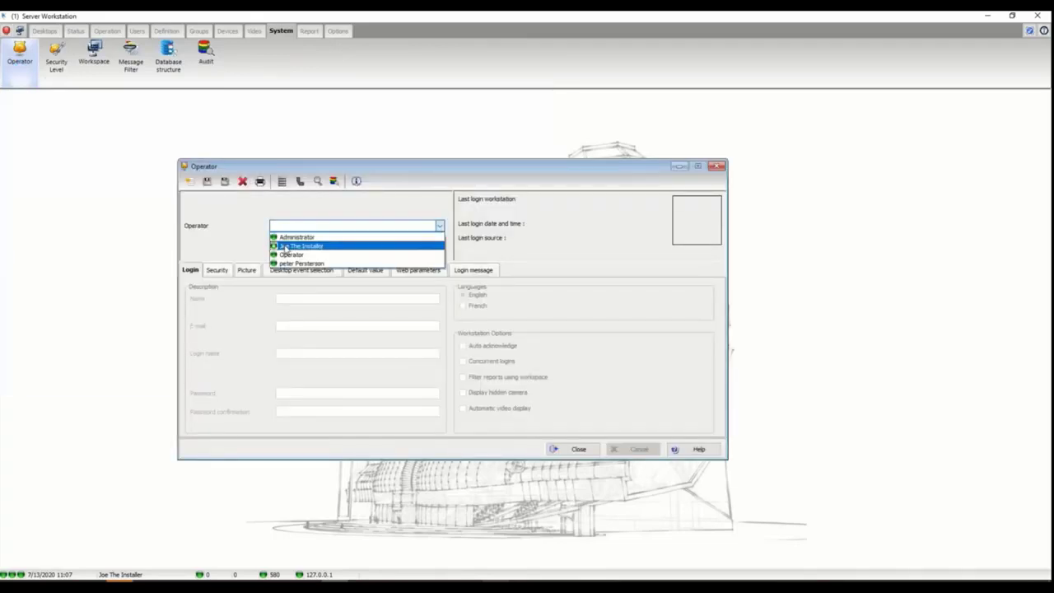
left_click(289, 264)
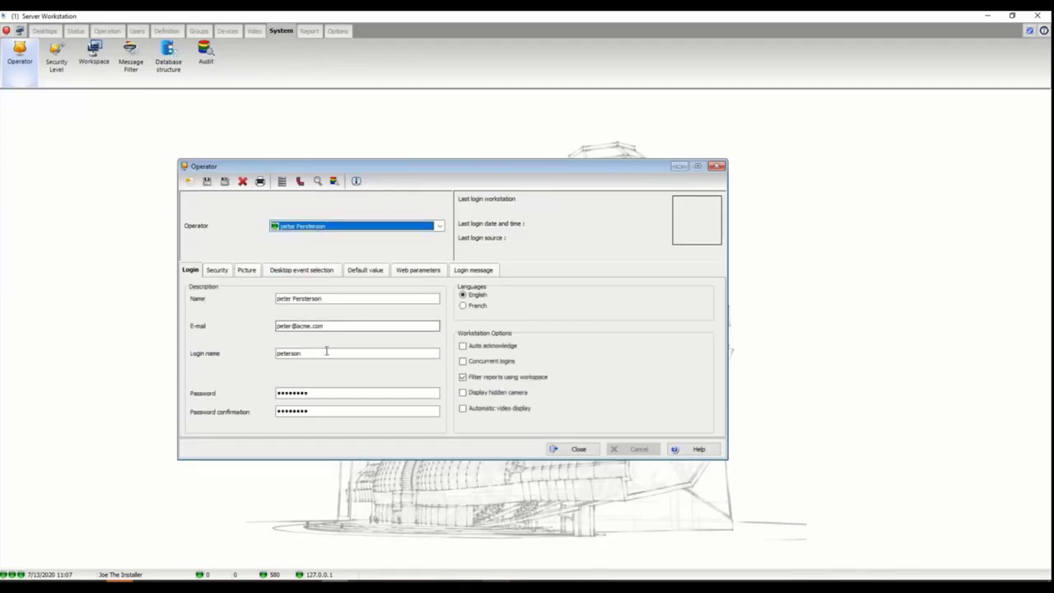
key("Tab")
key("Tab")
key("Tab")
key("Tab")
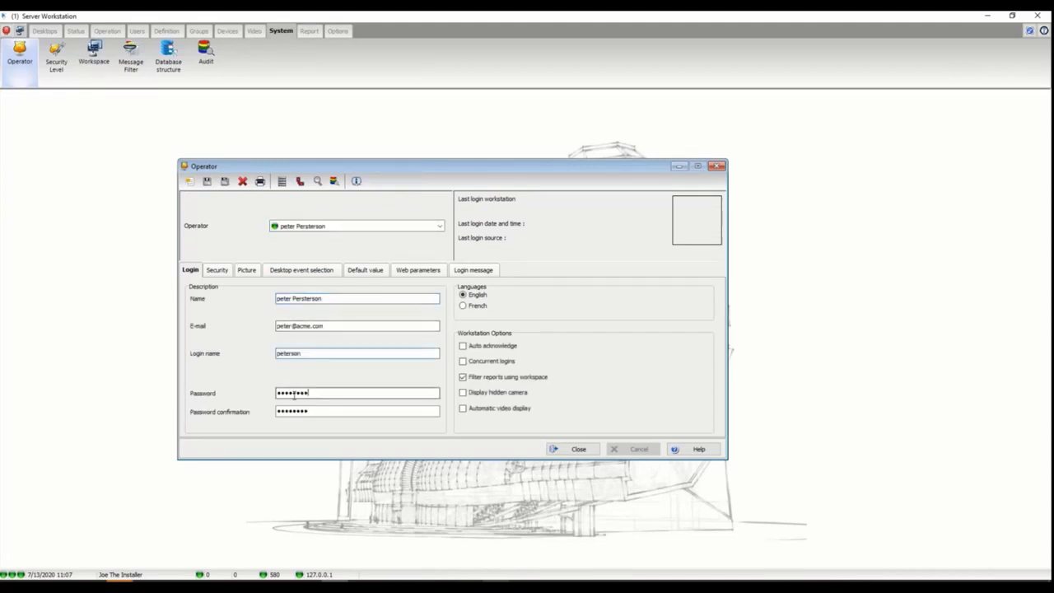
left_click_drag(281, 399, 279, 399)
left_click(218, 271)
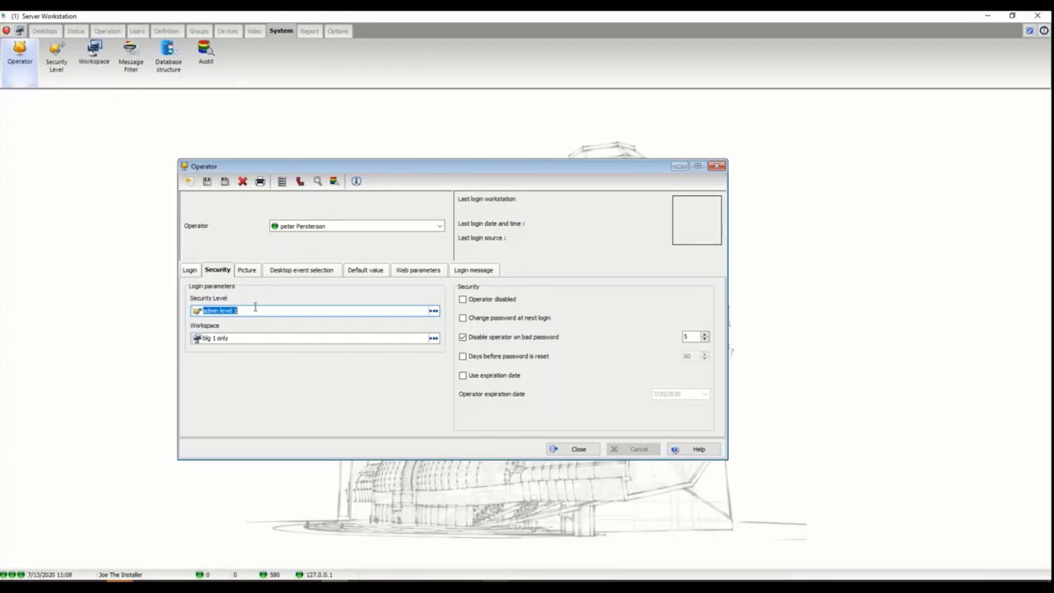
Step: Highlight security level admin level 1 and workspace blg 1 only, then view Web parameters
left_click_drag(256, 310, 196, 309)
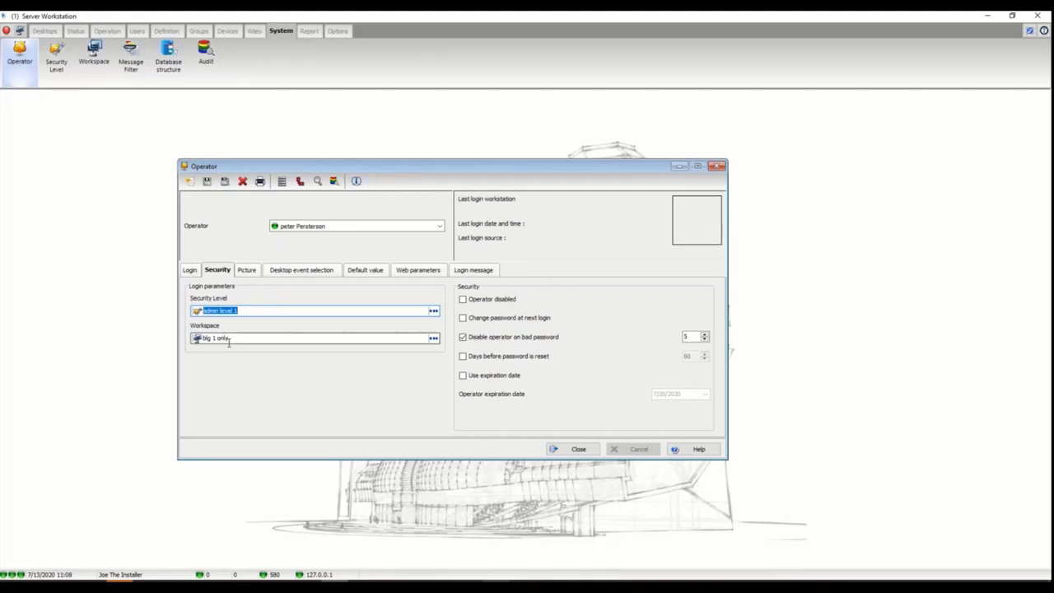
left_click_drag(198, 338, 232, 339)
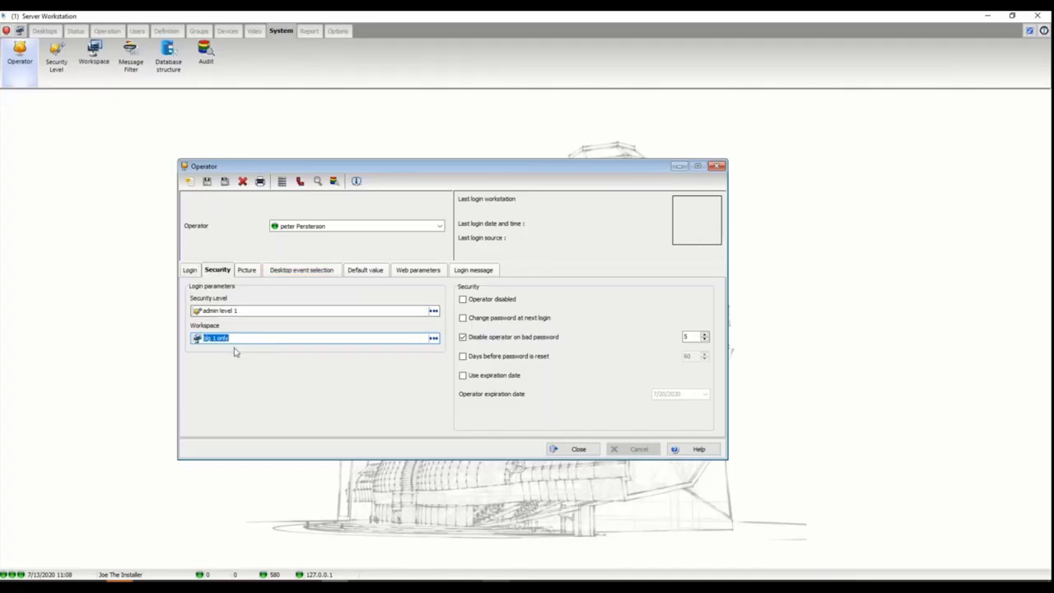
left_click(403, 274)
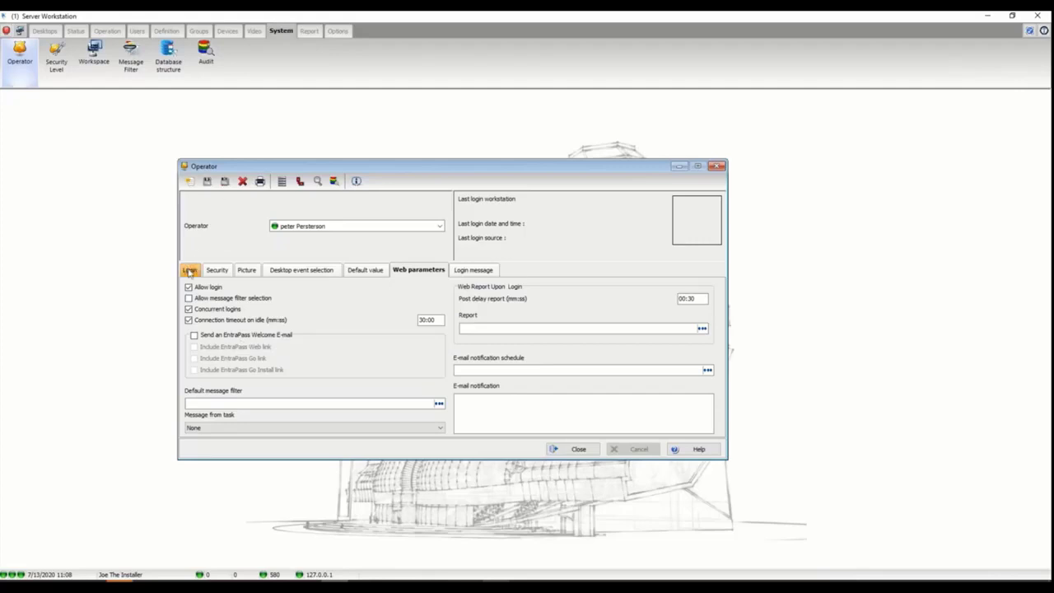
Step: Review the operator's Login name and Password fields, then close the operator record
left_click(189, 270)
key("Tab")
key("Tab")
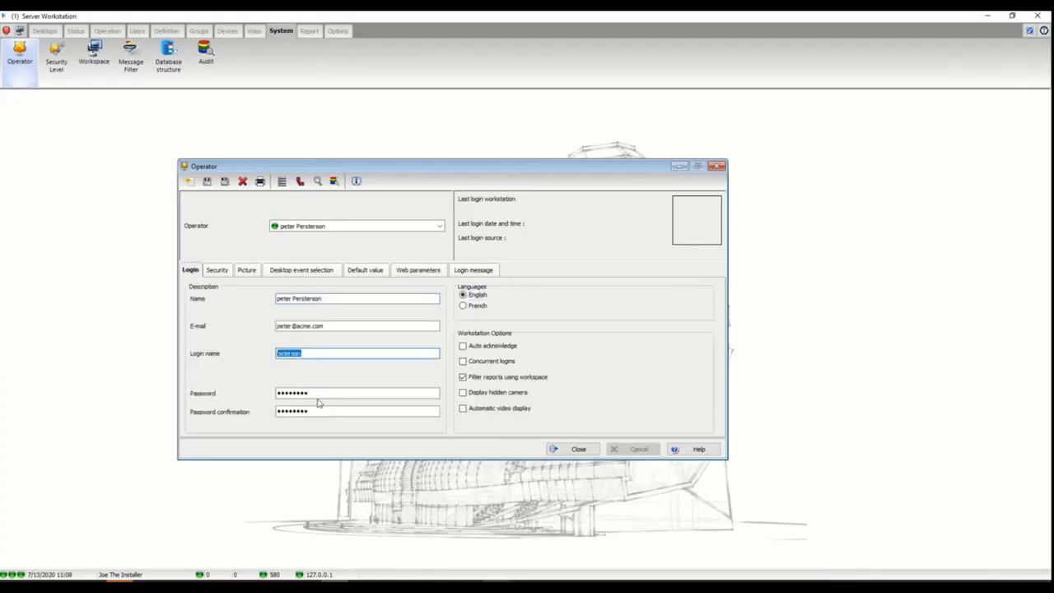
key("Tab")
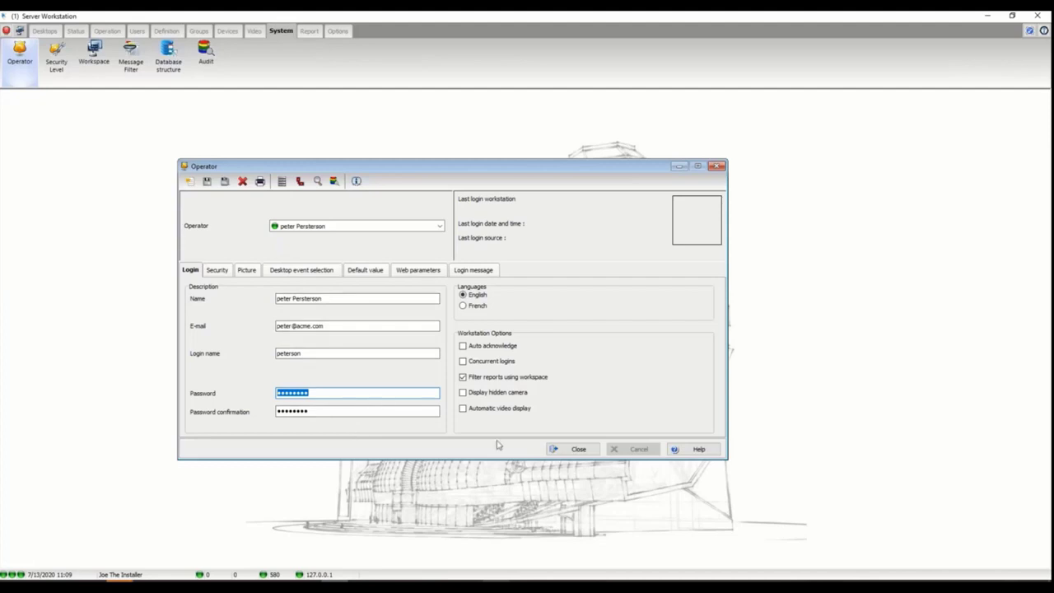
left_click(577, 450)
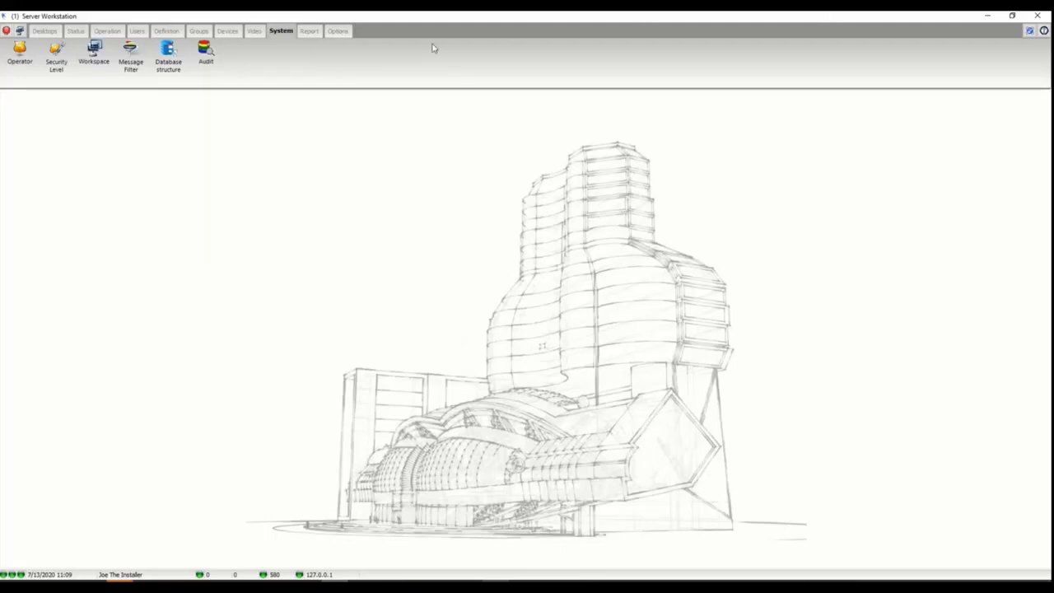
Step: Show EntraPass's Options ribbon, then open and scroll eioboard.com's Electronic In/Out Board page
left_click(338, 31)
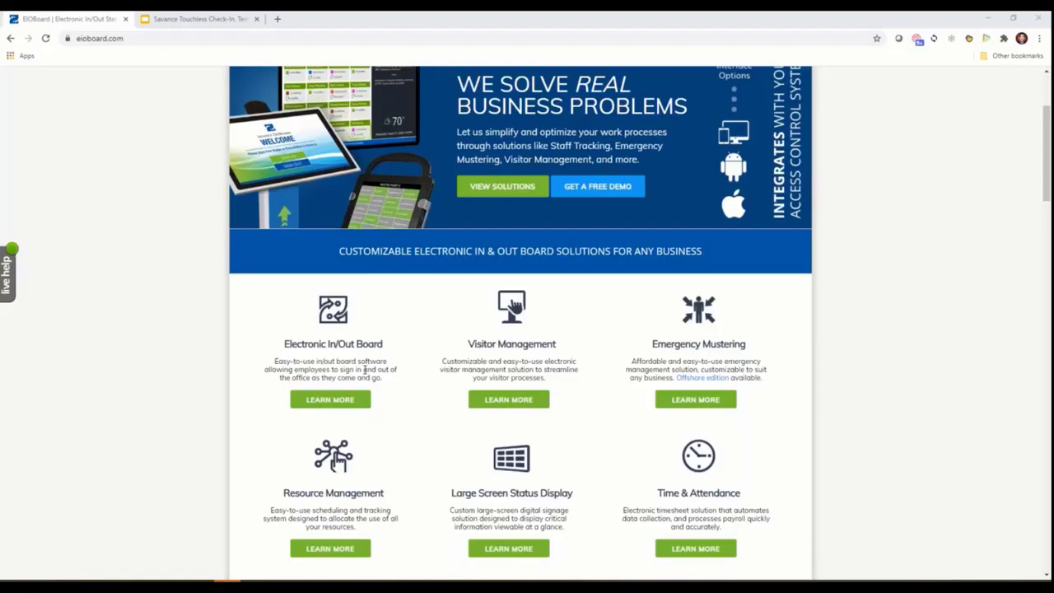
left_click(335, 321)
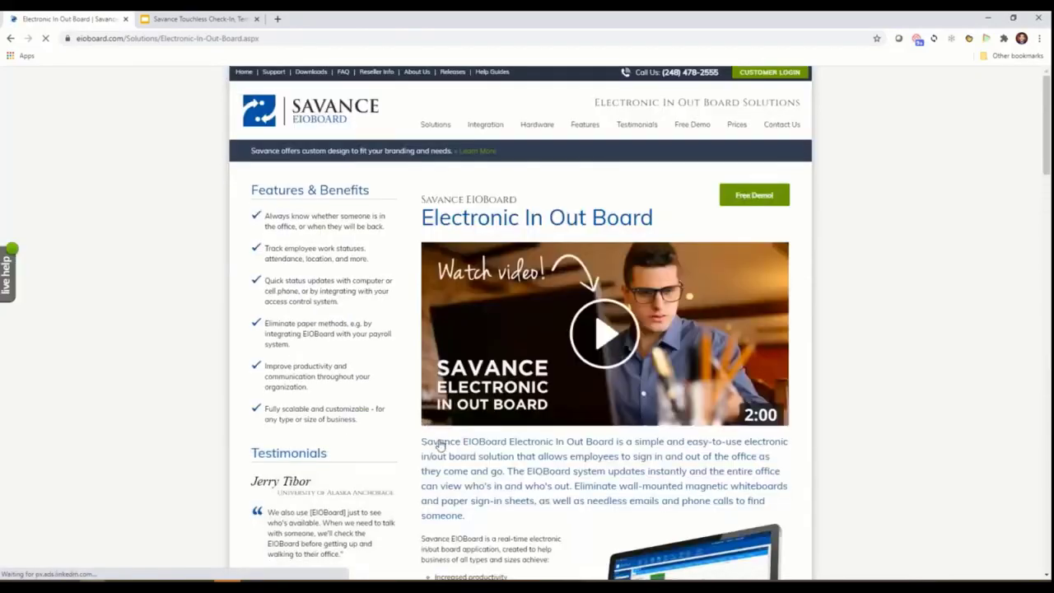
scroll(436, 442, "down", 5)
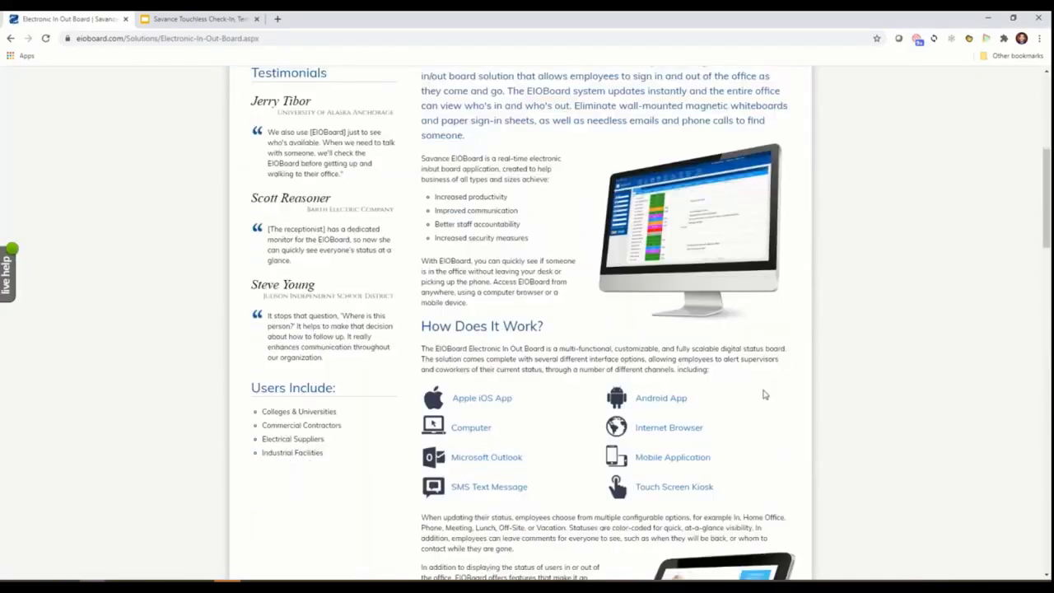
scroll(764, 395, "down", 4)
scroll(764, 399, "up", 5)
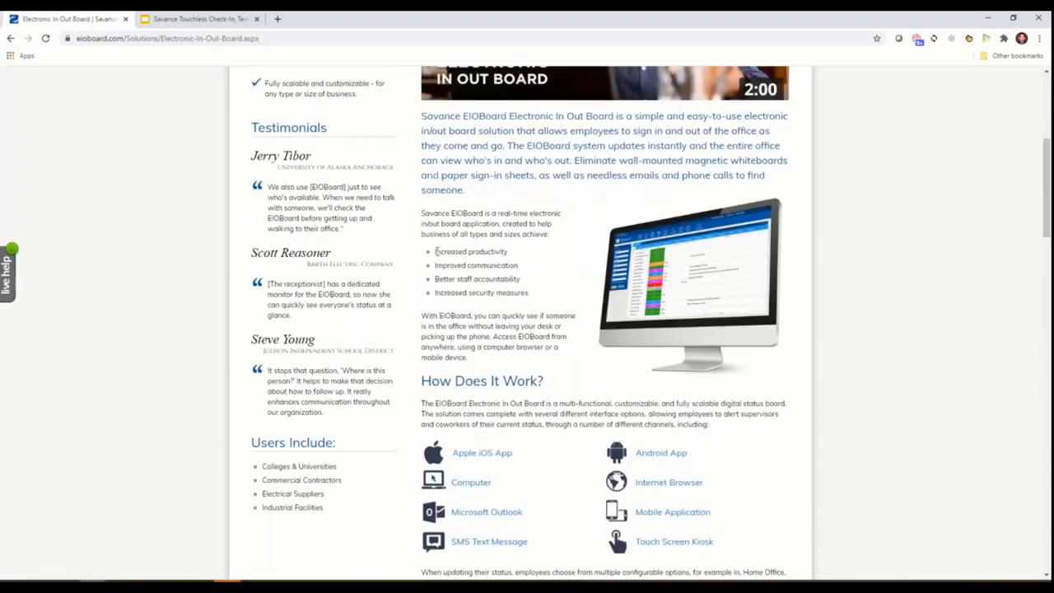
Step: Highlight the four benefit bullet points, then return to the EIOBoard home page
left_click_drag(436, 251, 547, 302)
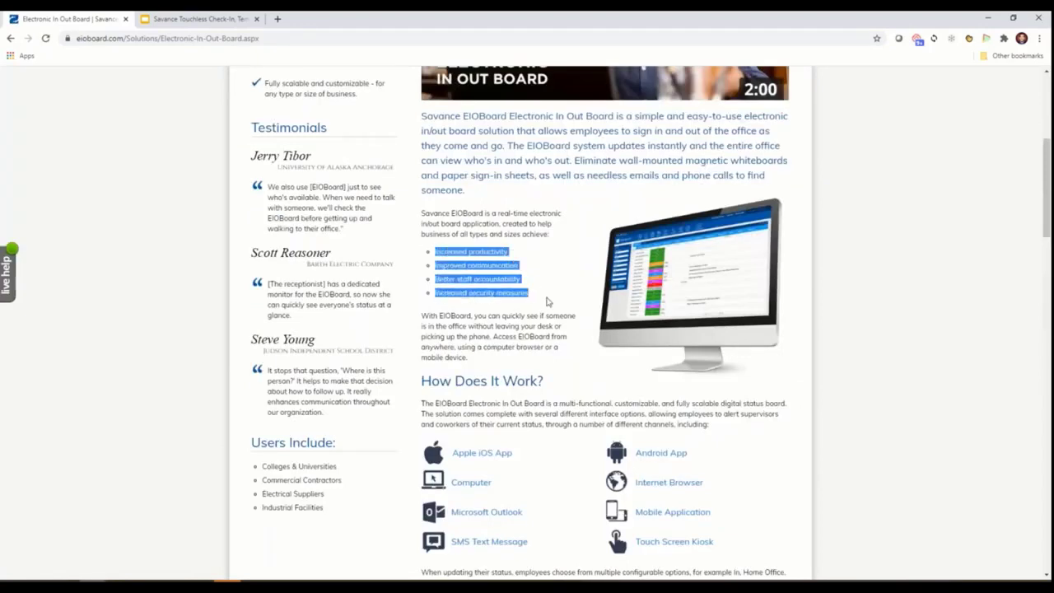
left_click(546, 301)
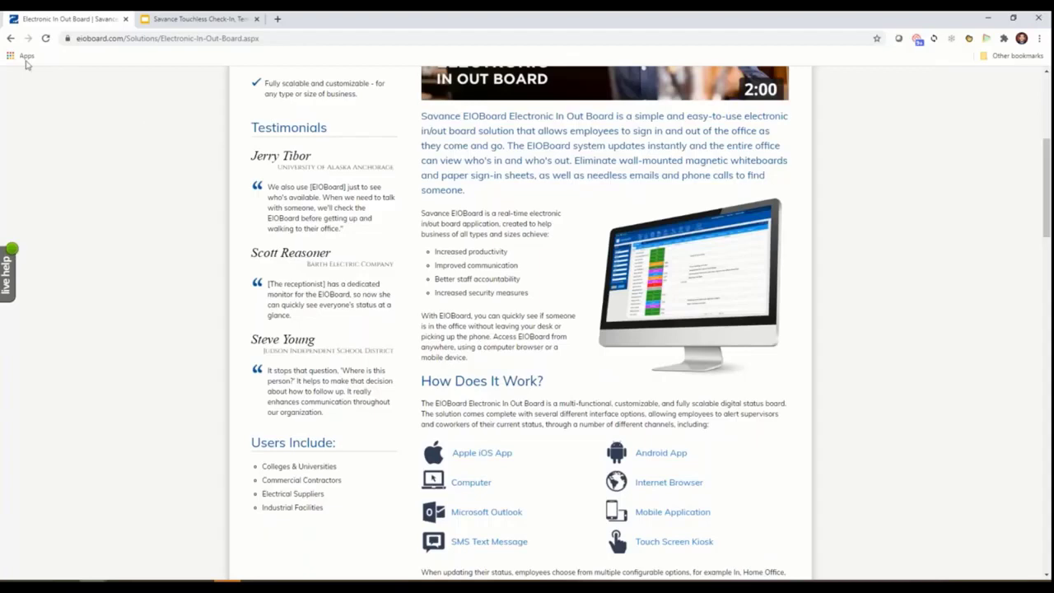
left_click(9, 38)
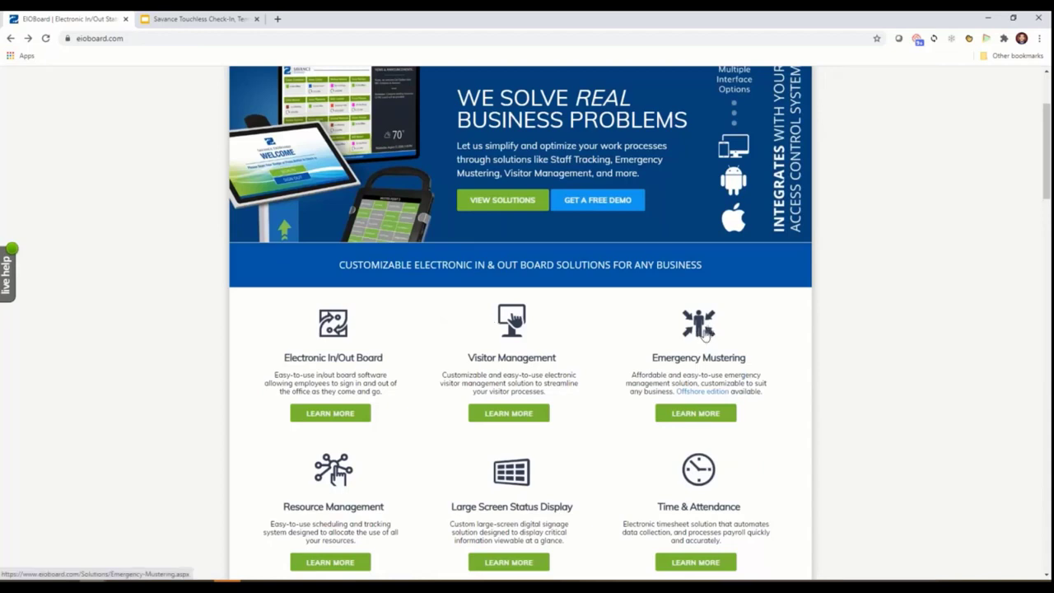
left_click(704, 332)
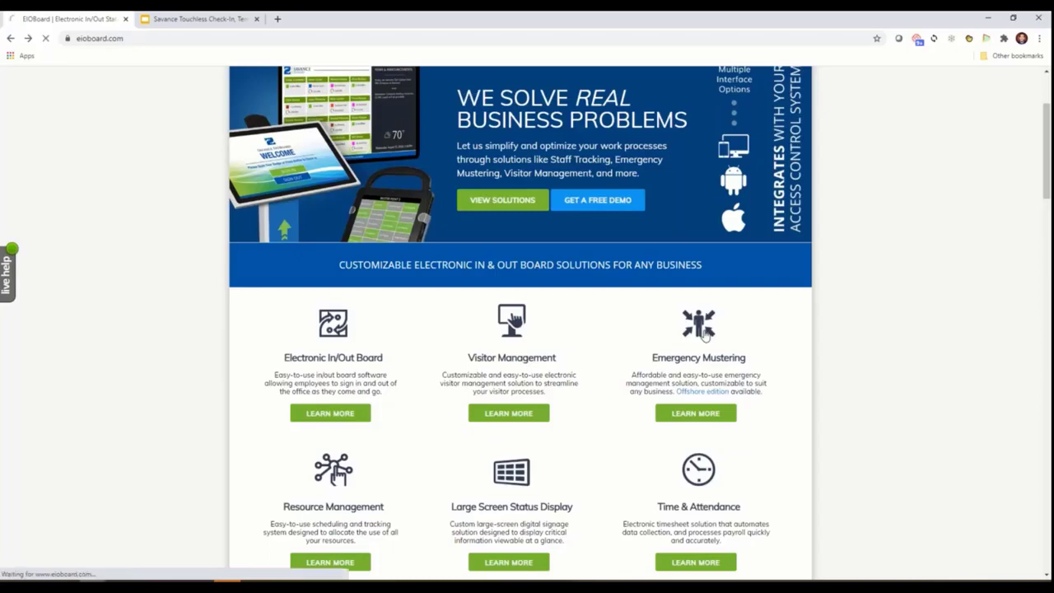
scroll(696, 409, "down", 4)
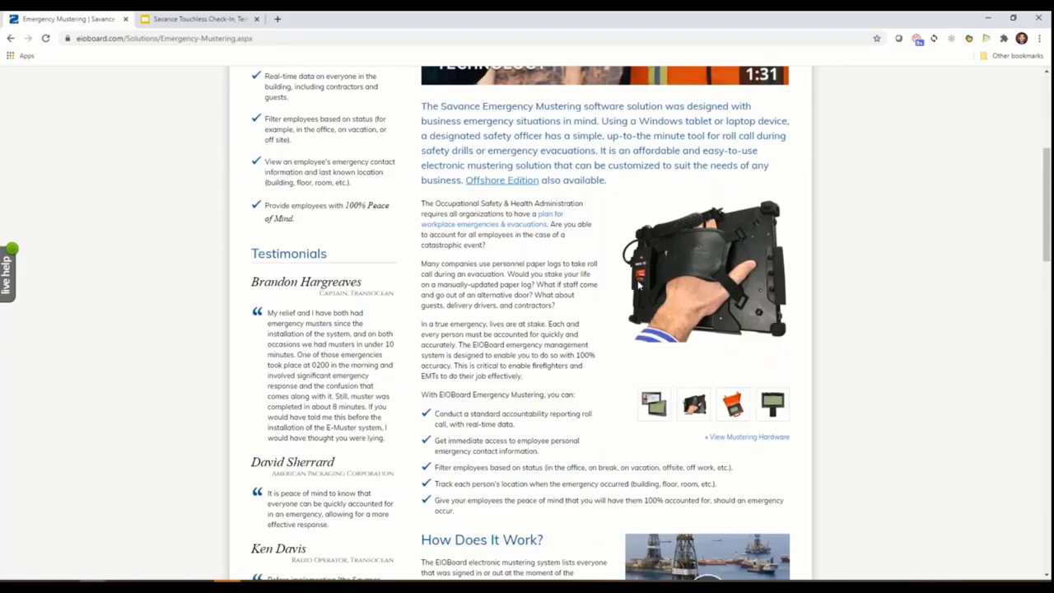
left_click(657, 408)
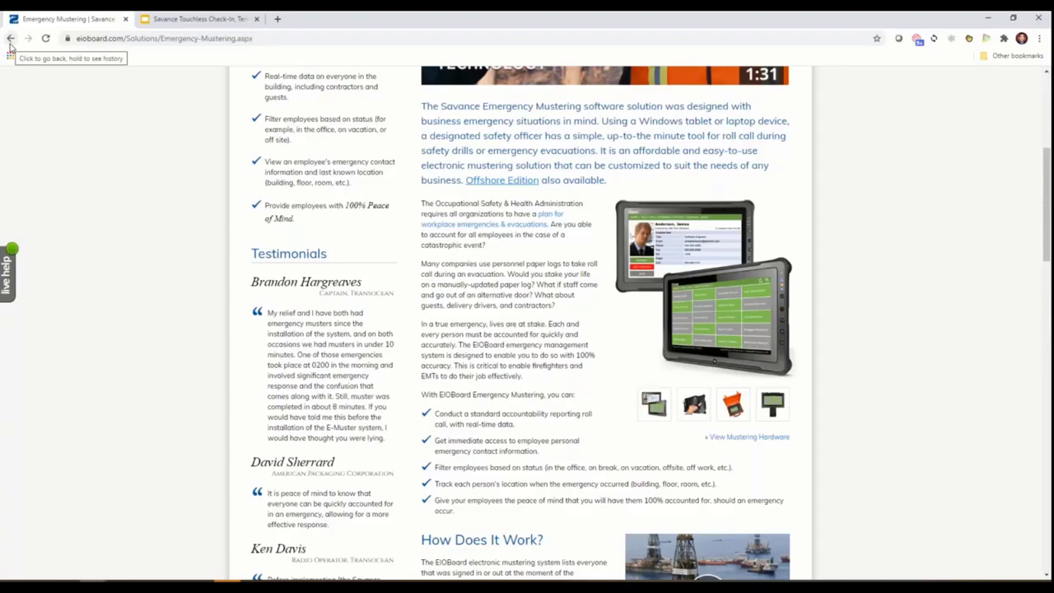
left_click(10, 41)
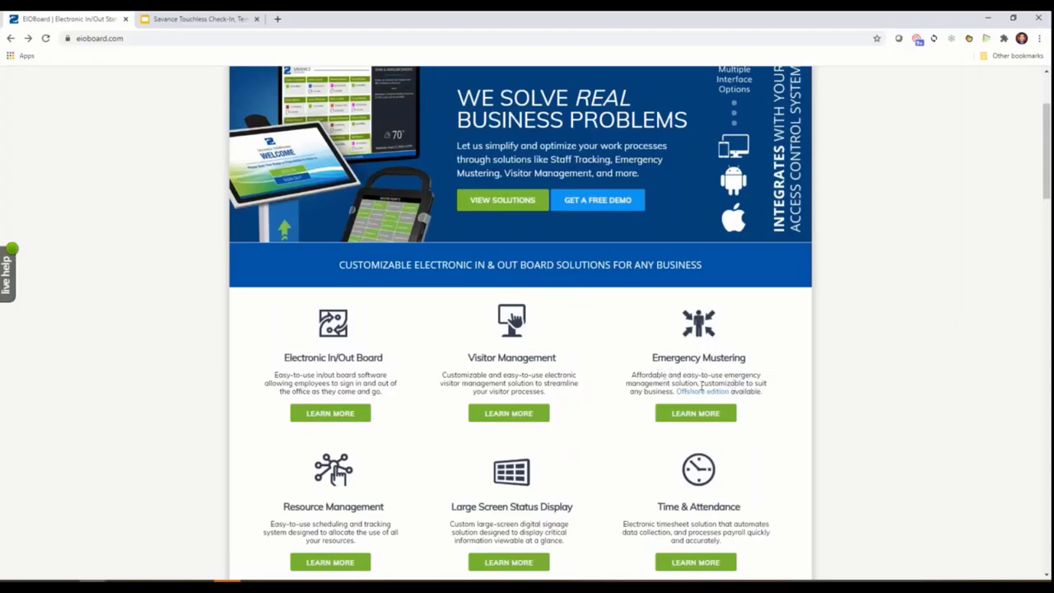
left_click(508, 478)
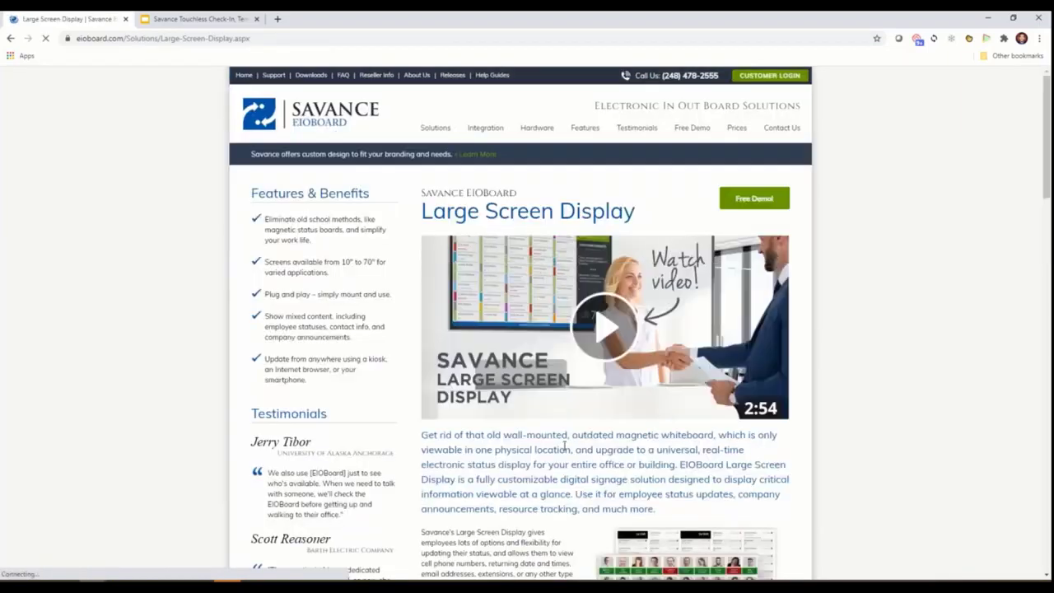
scroll(564, 446, "down", 10)
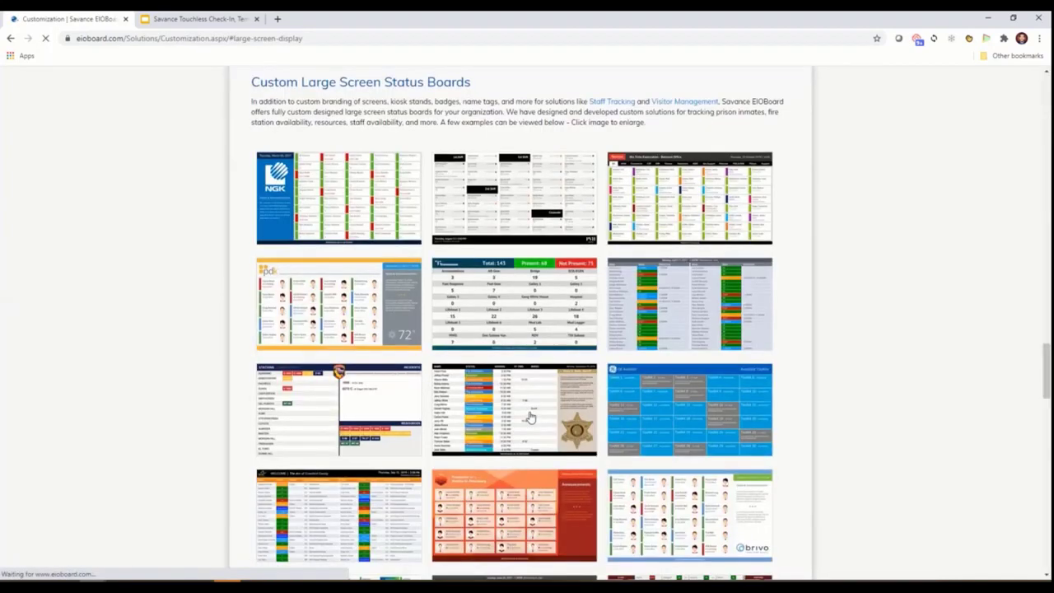
scroll(531, 416, "down", 3)
scroll(385, 137, "up", 2)
left_click(382, 140)
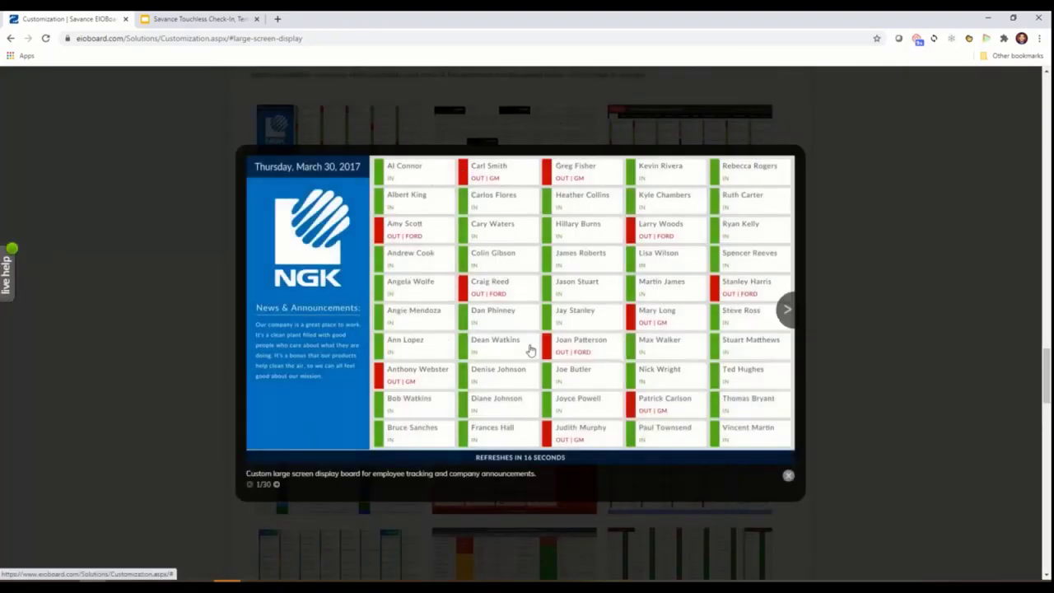
left_click(788, 479)
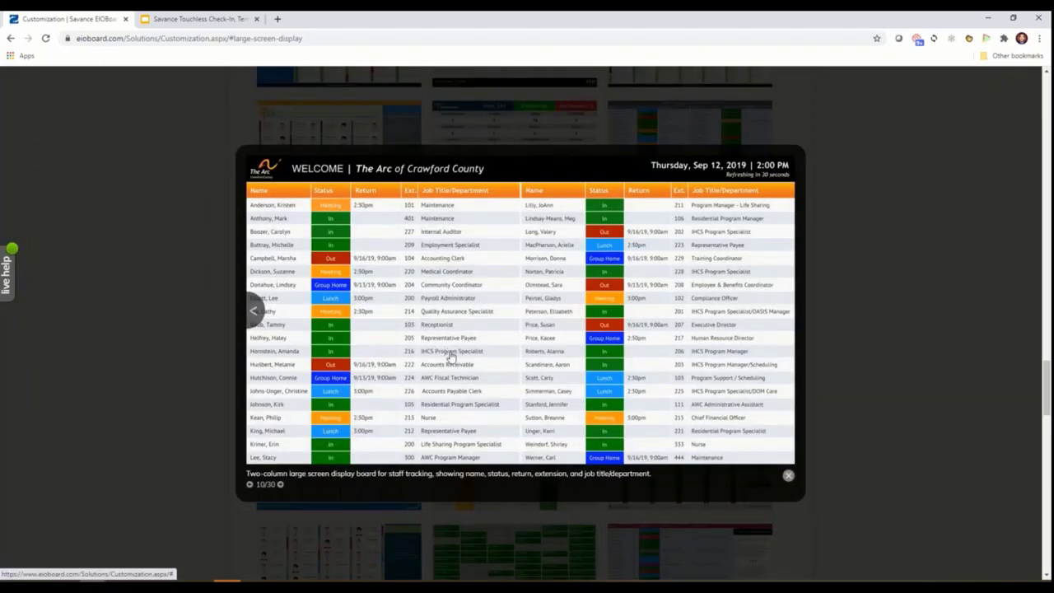
left_click(788, 478)
scroll(885, 466, "down", 1)
scroll(884, 466, "down", 5)
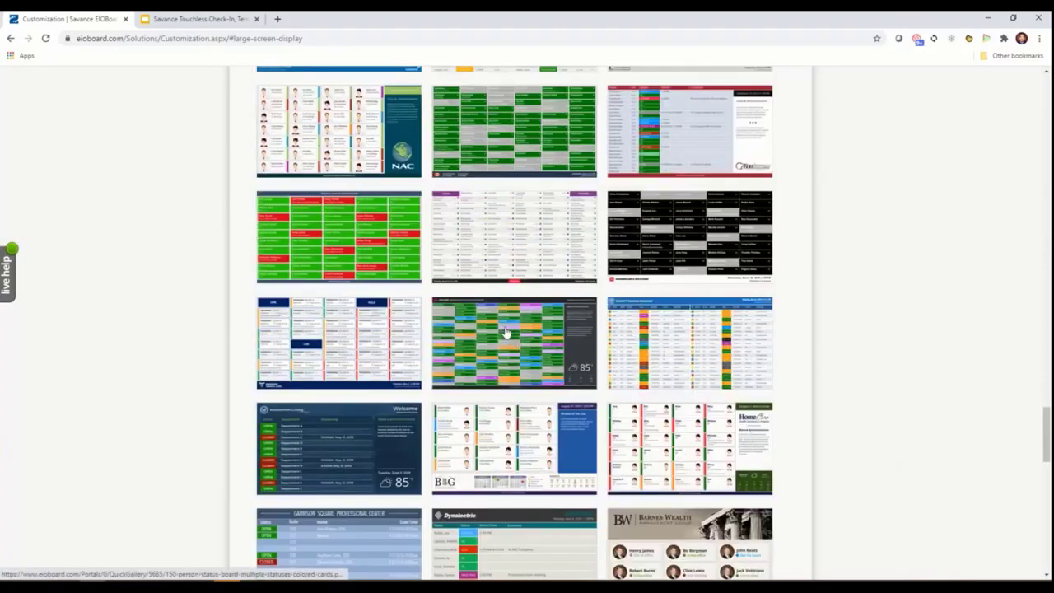
left_click(505, 332)
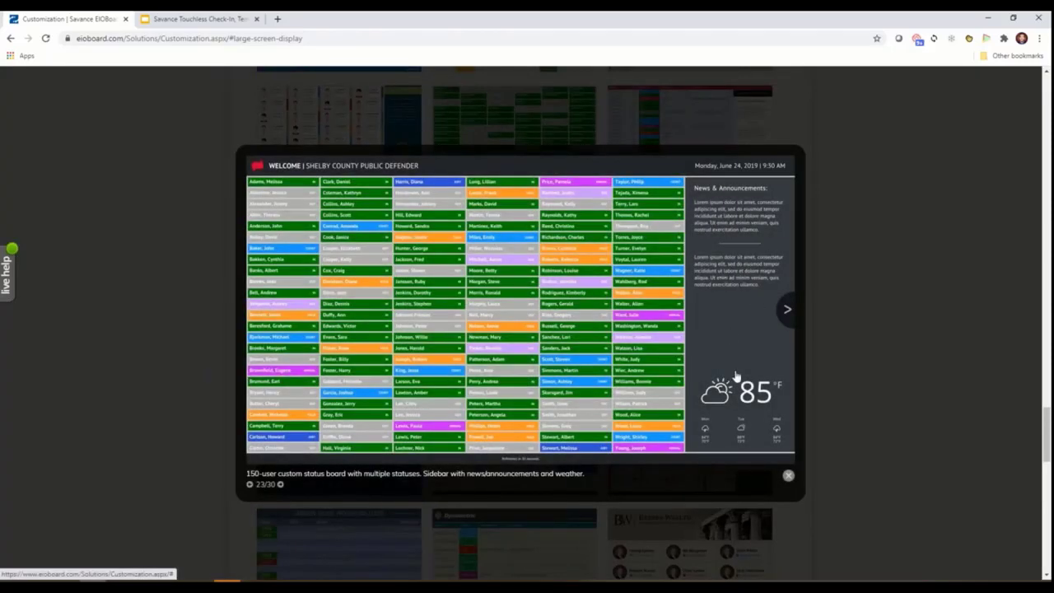
left_click(788, 478)
scroll(876, 384, "up", 1)
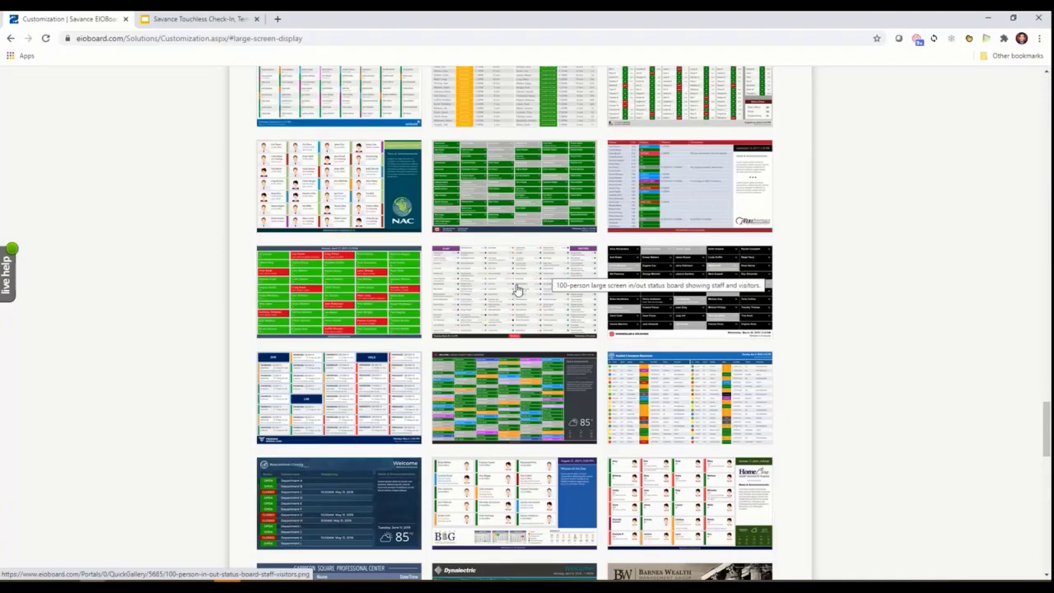
scroll(470, 288, "up", 20)
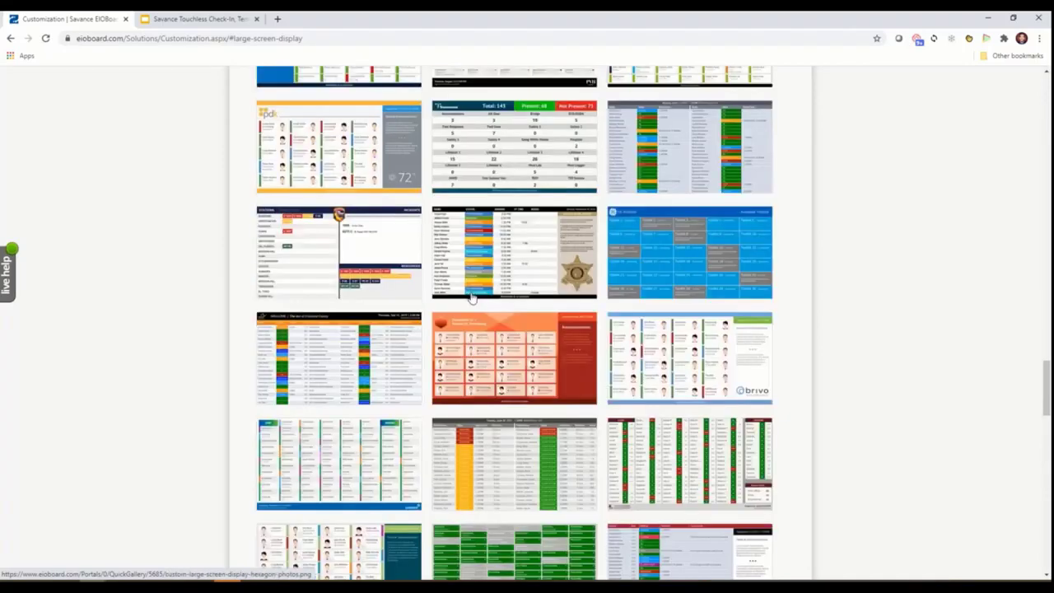
scroll(472, 298, "up", 20)
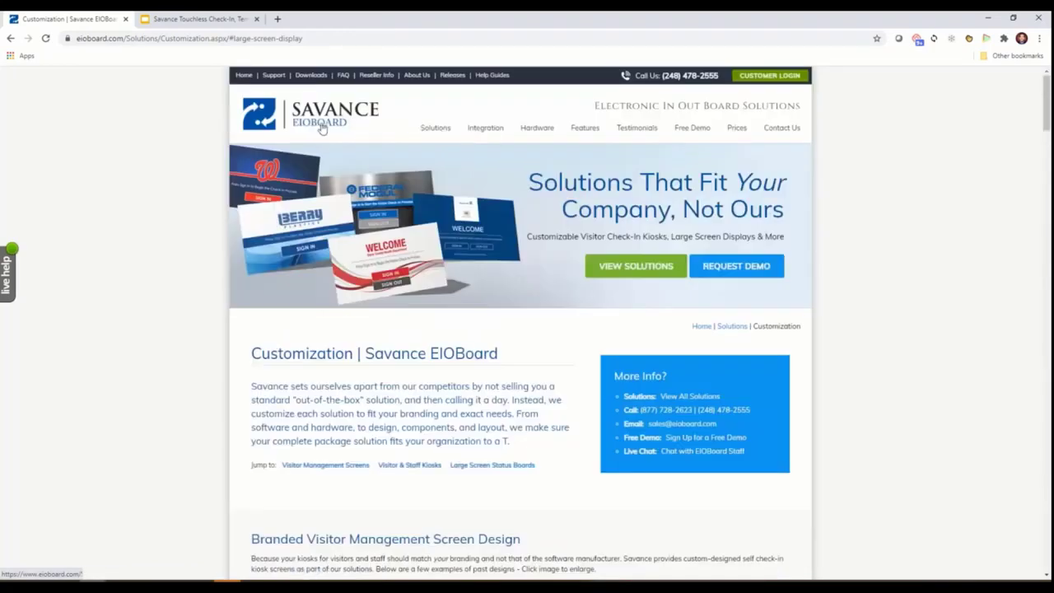
left_click(322, 128)
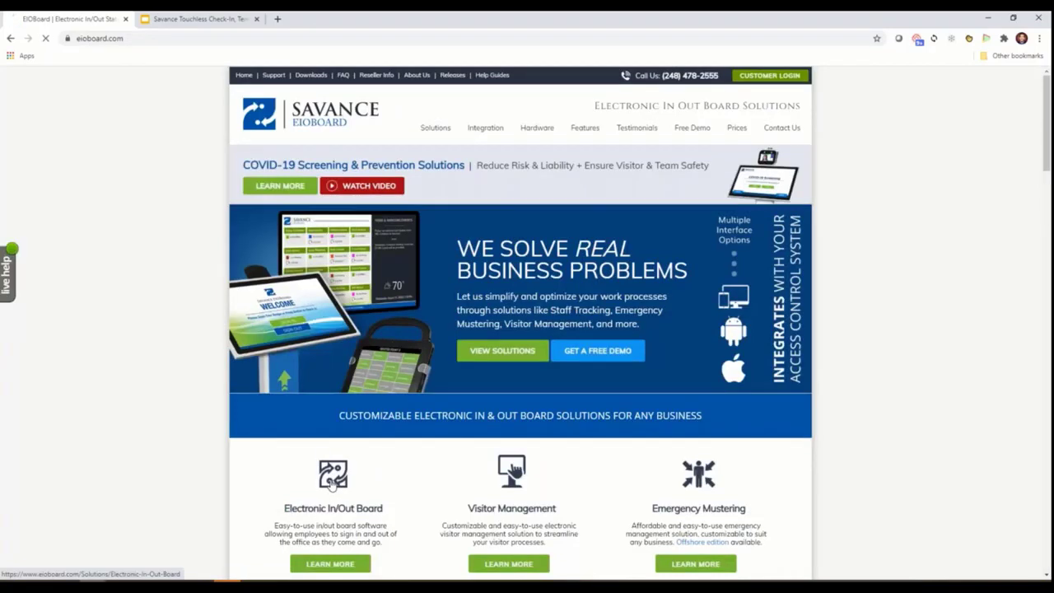
Step: Open the Electronic In/Out Board page and scroll through its content
left_click(333, 484)
scroll(489, 346, "down", 5)
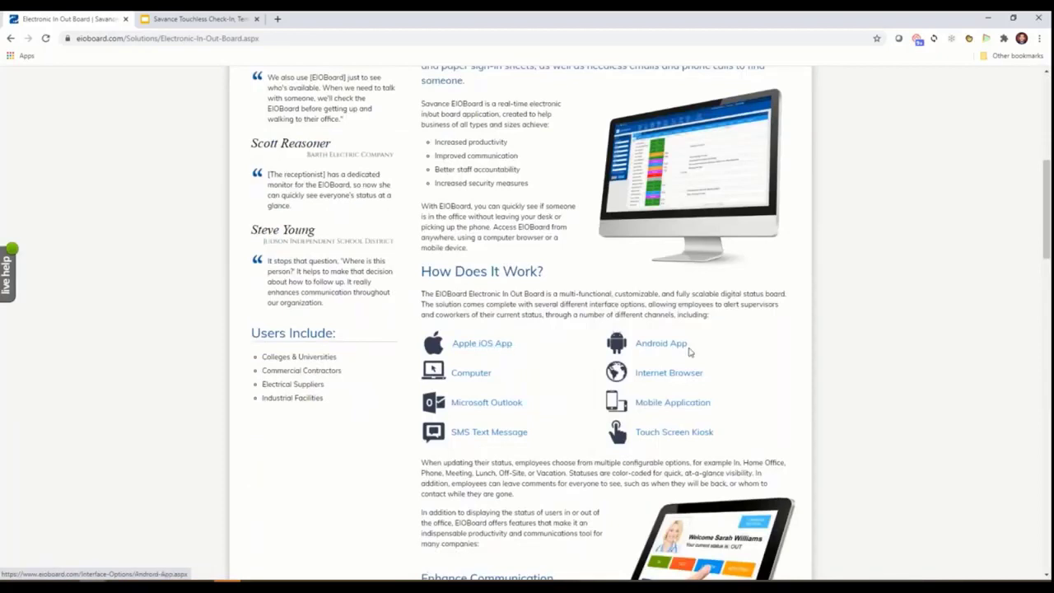
scroll(710, 568, "down", 1)
scroll(710, 568, "down", 1)
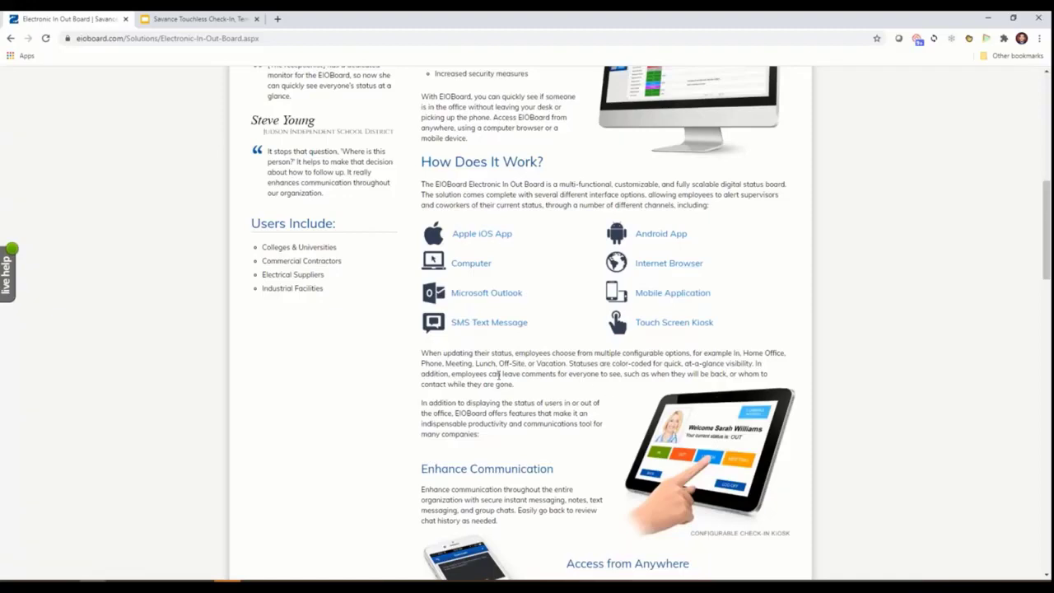
scroll(539, 426, "up", 1)
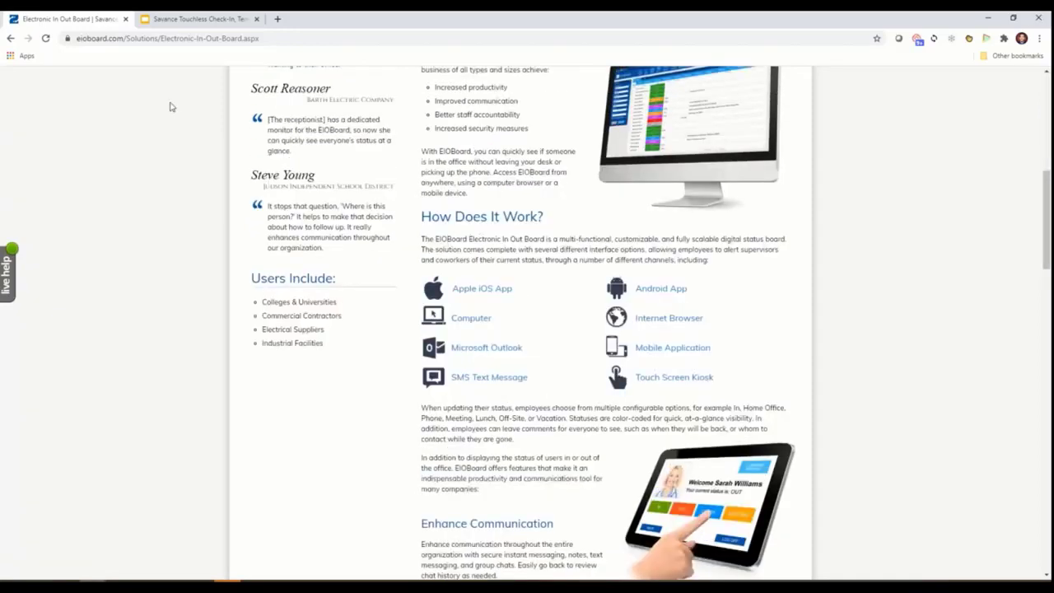
Step: Return to the EIOBoard home page and scroll down to the solution tiles
left_click(11, 39)
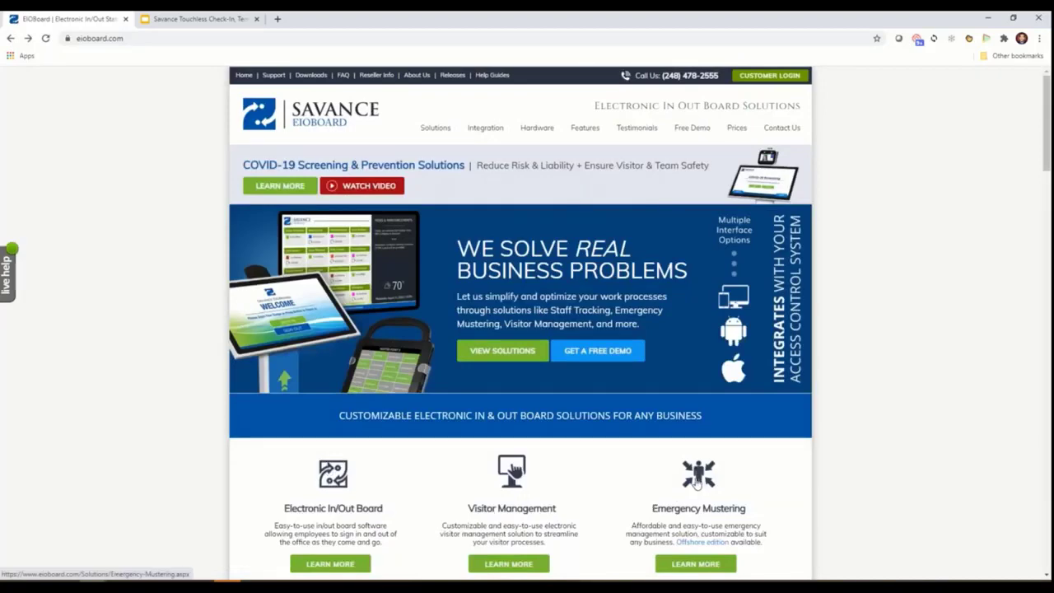
scroll(698, 485, "down", 1)
scroll(581, 453, "down", 3)
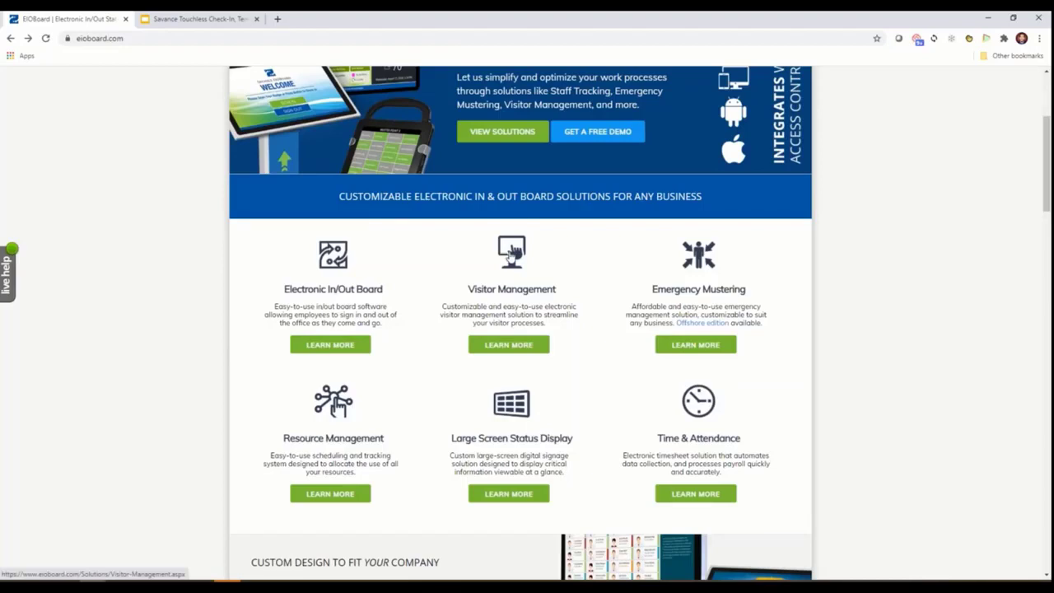
Step: Open the Visitor Management solution page and scroll through it
left_click(512, 255)
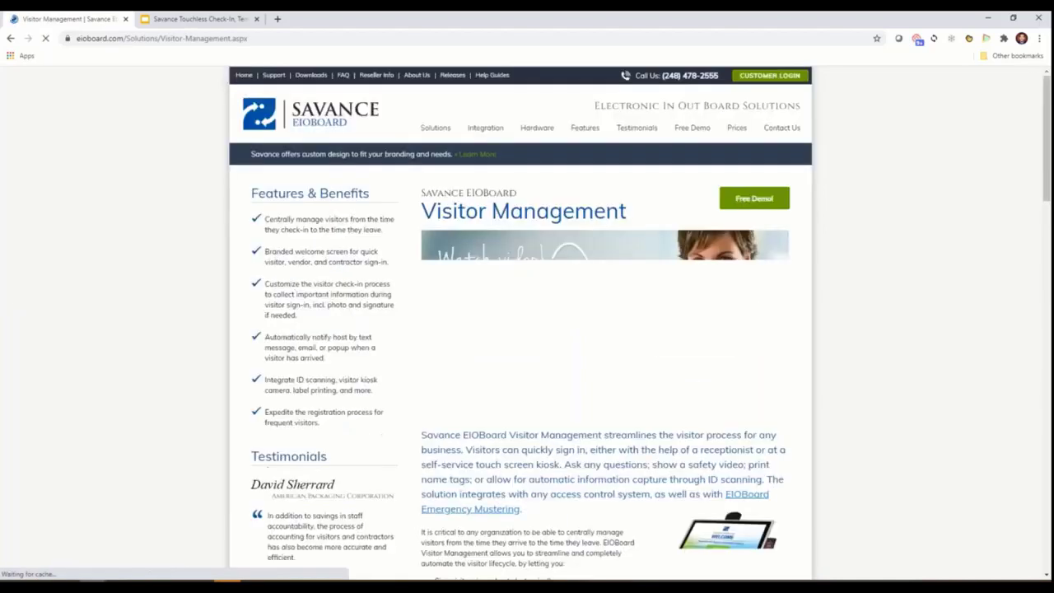
scroll(512, 256, "down", 1)
scroll(806, 428, "down", 2)
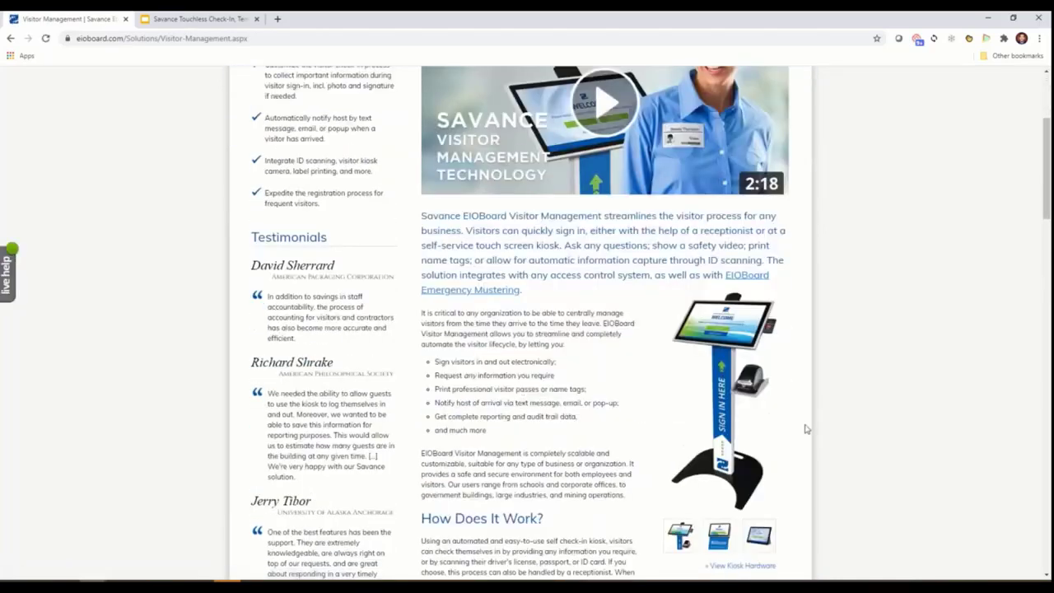
scroll(803, 426, "down", 1)
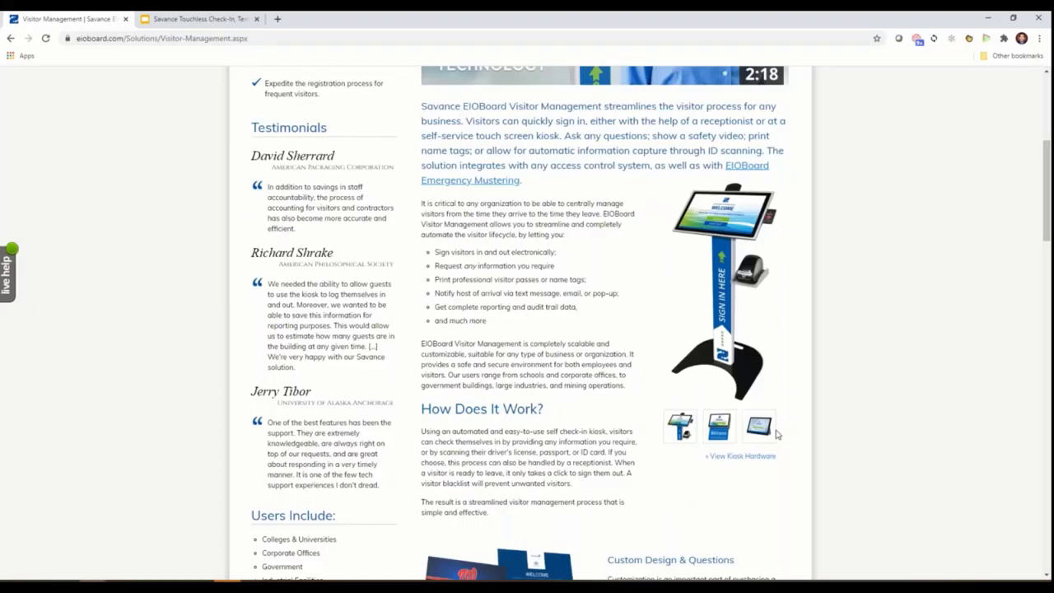
scroll(653, 437, "down", 3)
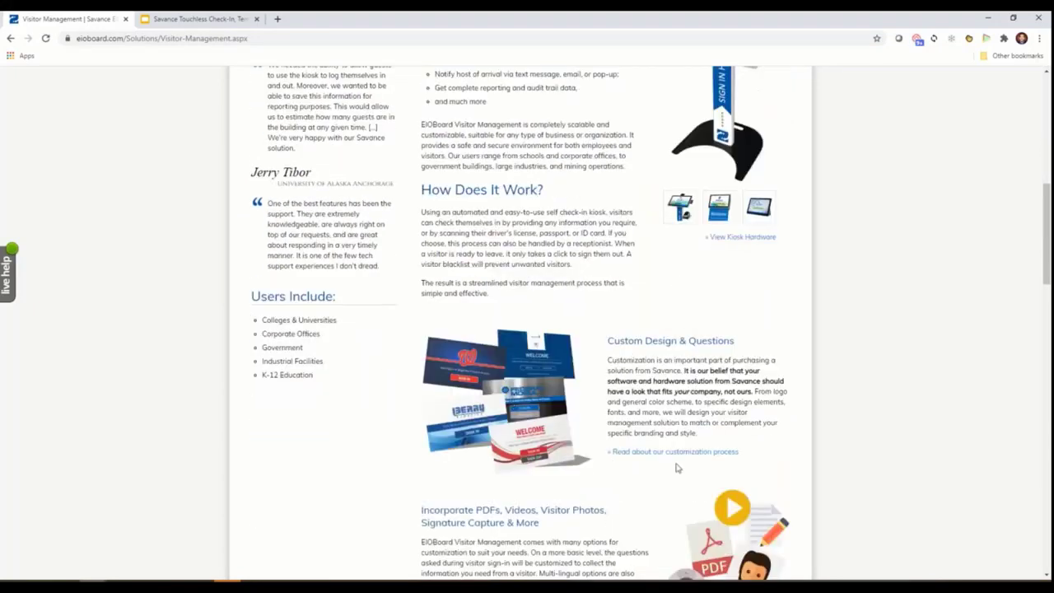
Step: Read the customization process page, then go back to Visitor Management
left_click(684, 455)
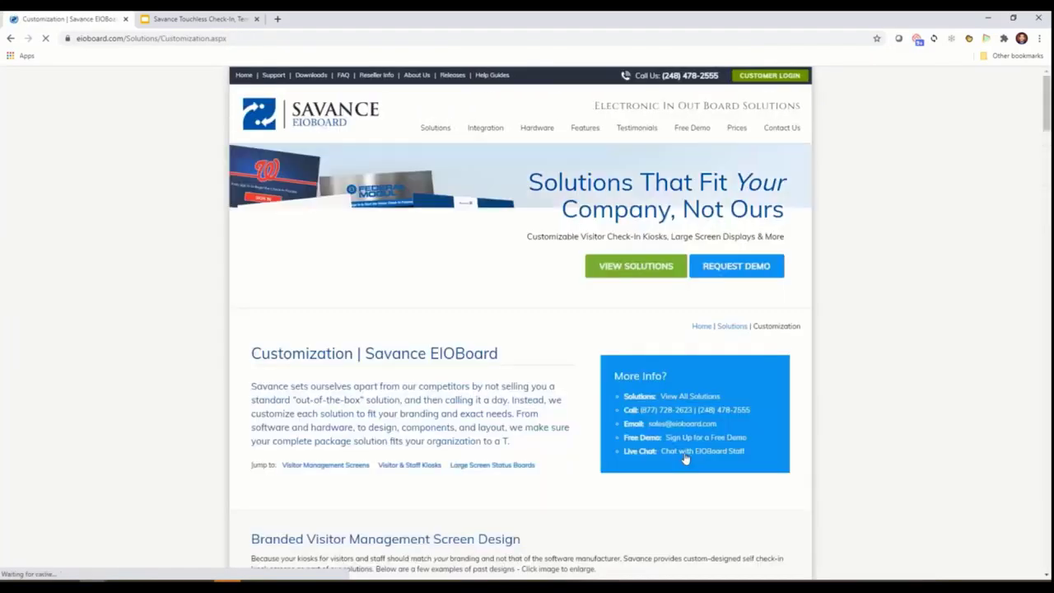
scroll(684, 458, "down", 5)
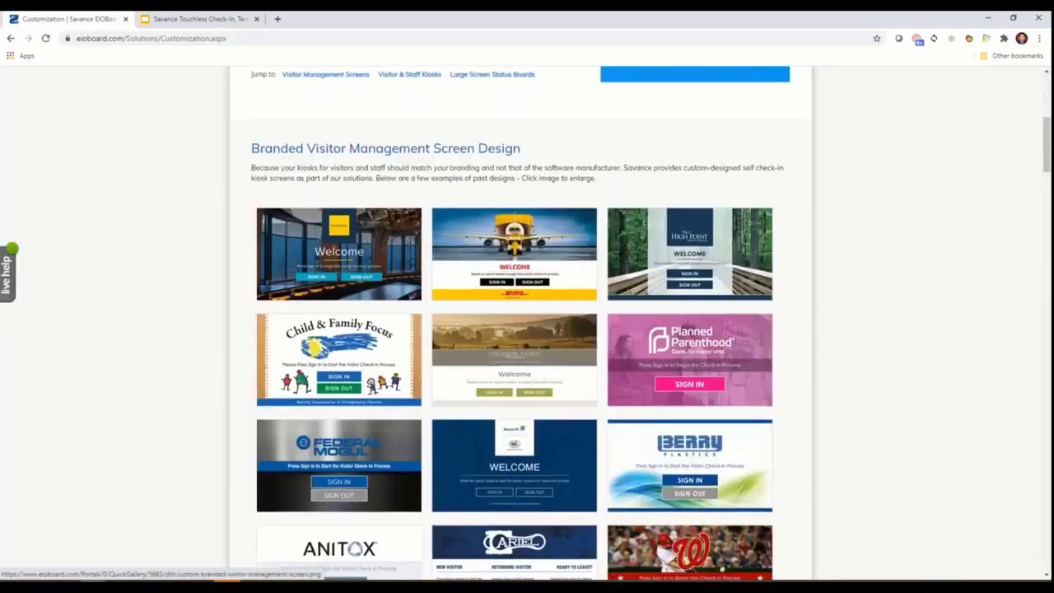
scroll(502, 329, "down", 10)
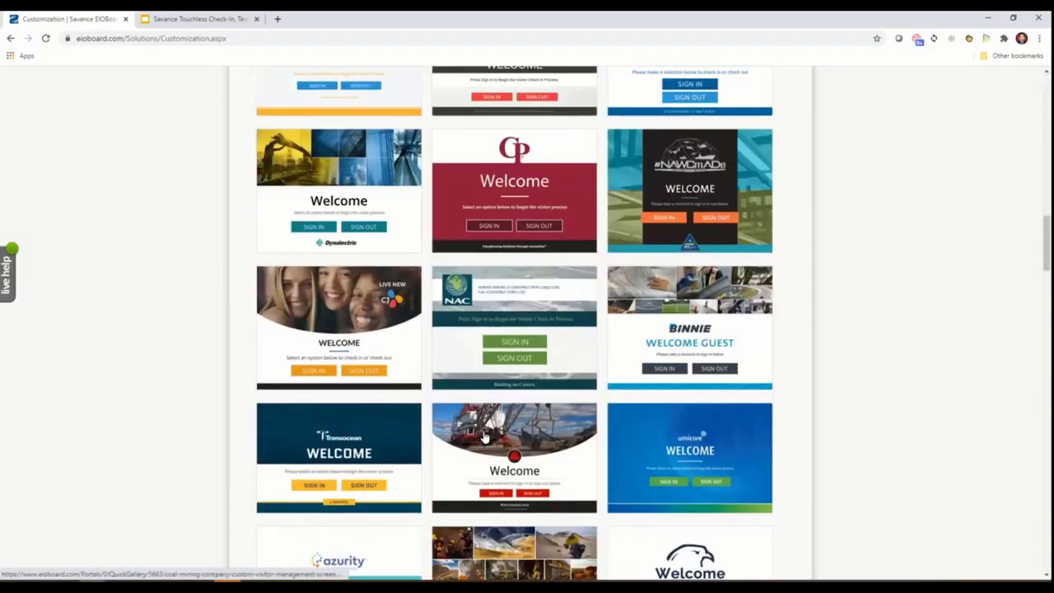
scroll(484, 438, "down", 9)
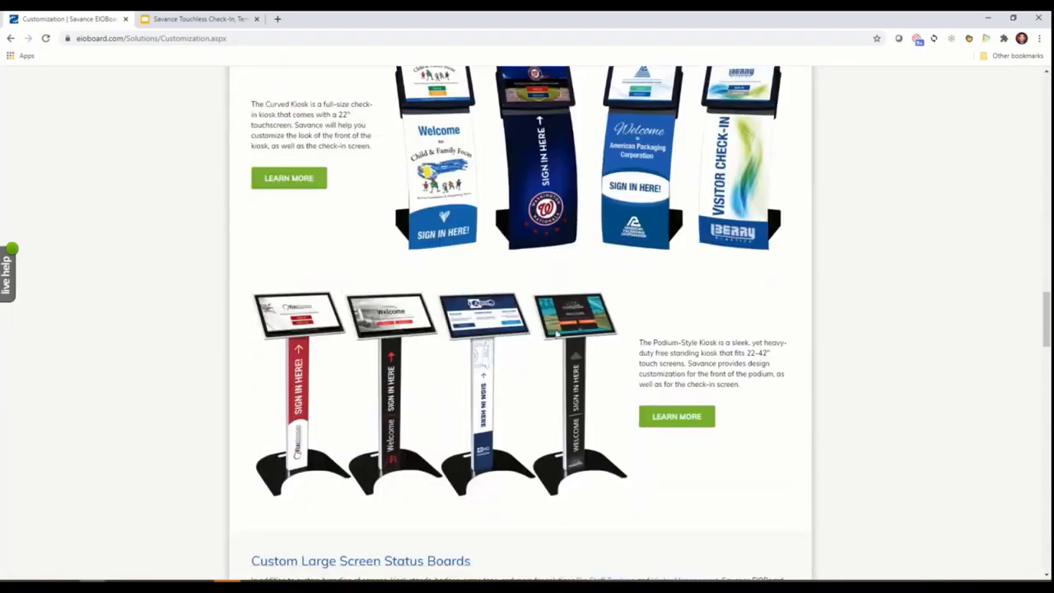
scroll(550, 384, "down", 5)
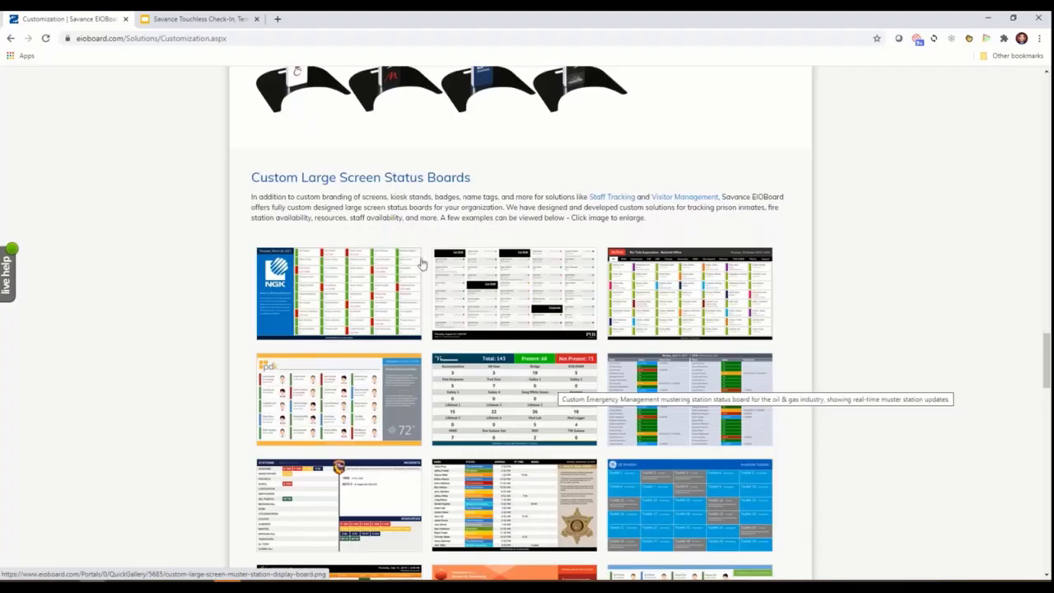
left_click(11, 39)
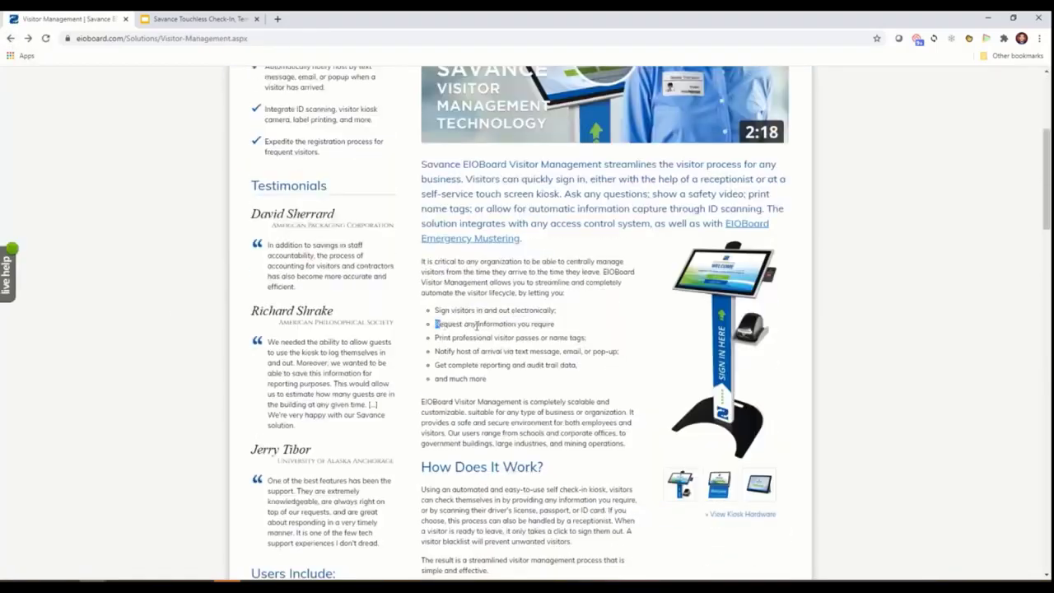
Step: Highlight the request-information and print-passes bullet lines on the Visitor Management page
left_click_drag(435, 323, 608, 341)
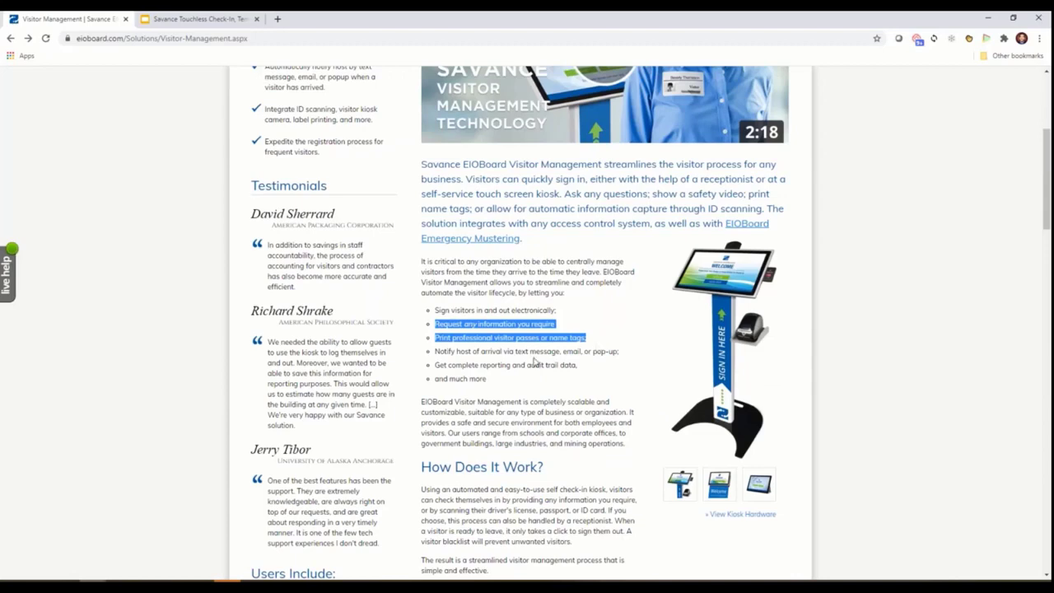
left_click(533, 358)
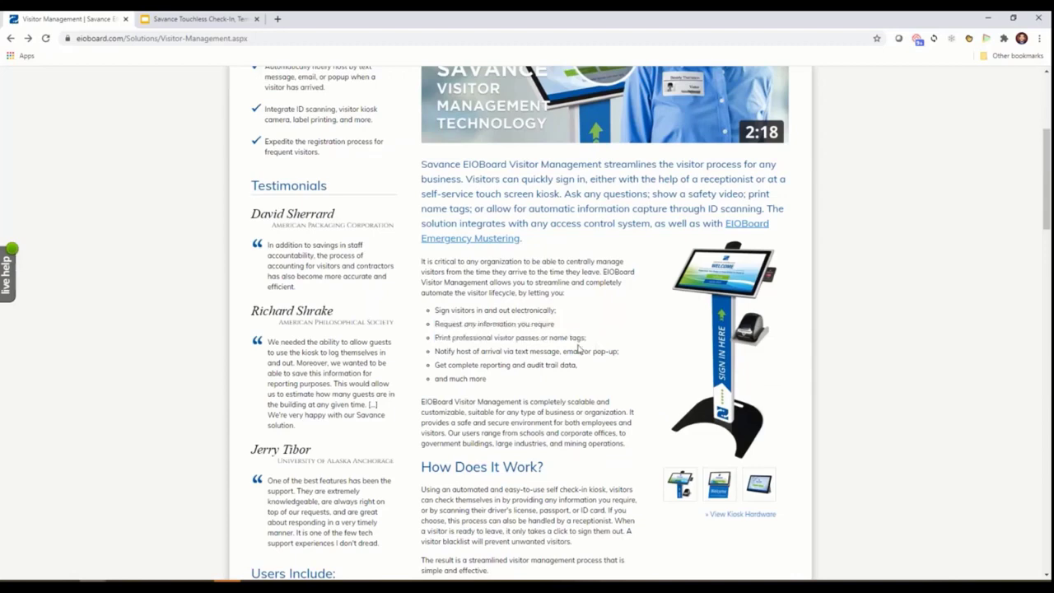
scroll(579, 349, "down", 15)
scroll(618, 393, "up", 1)
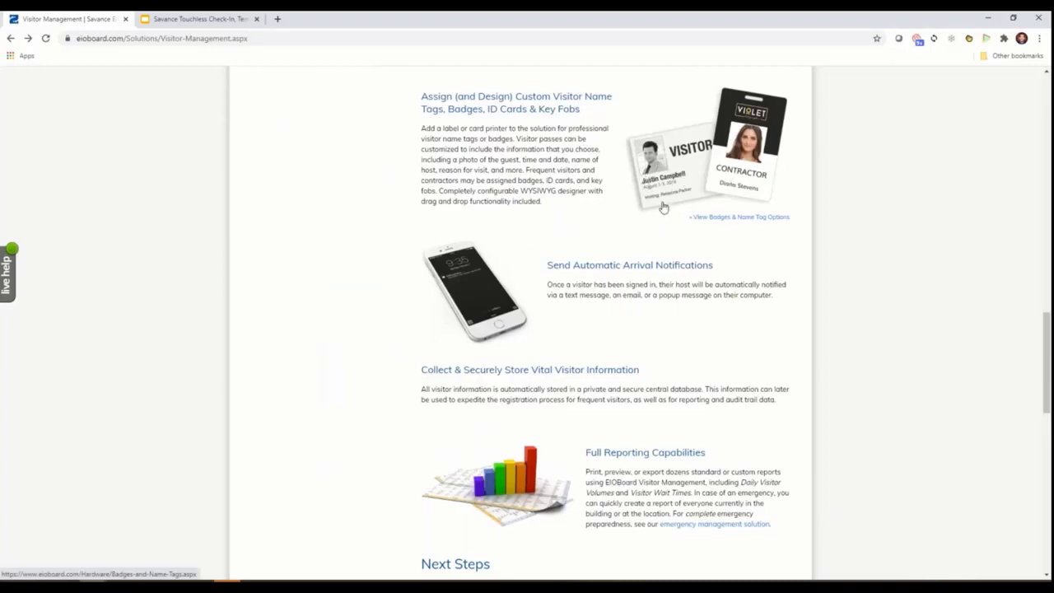
Step: Browse the badges and name tag options and the detailed label printing guide, then switch to the Slides deck
left_click(706, 217)
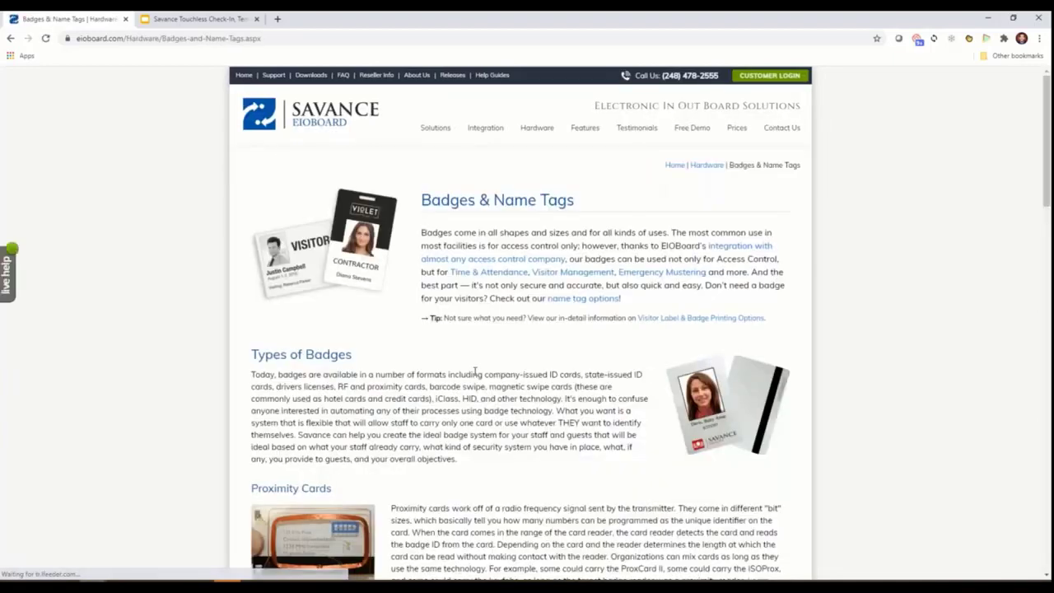
scroll(474, 375, "down", 5)
scroll(486, 381, "down", 6)
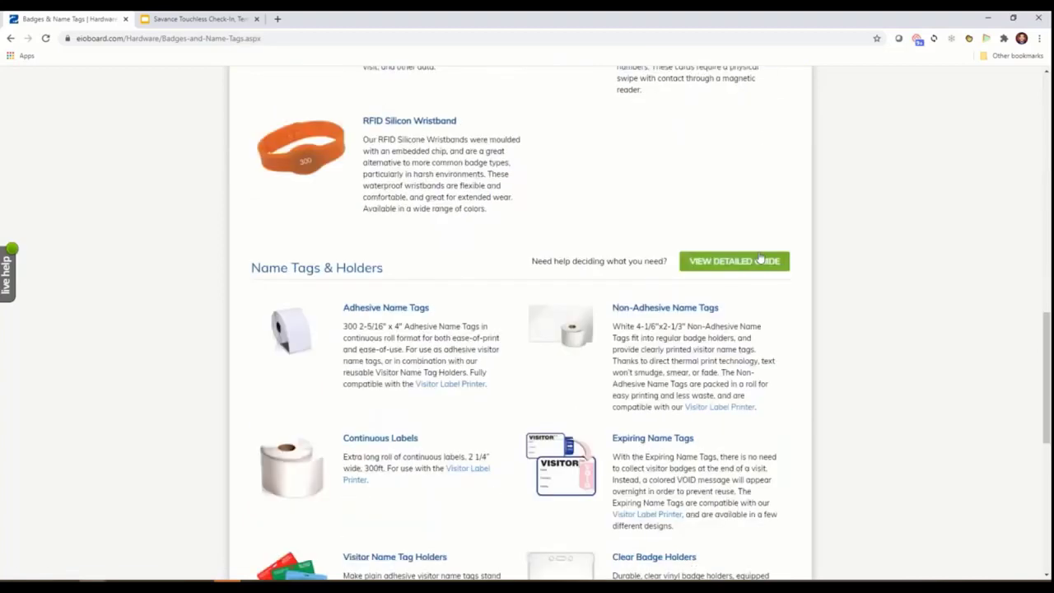
left_click(733, 260)
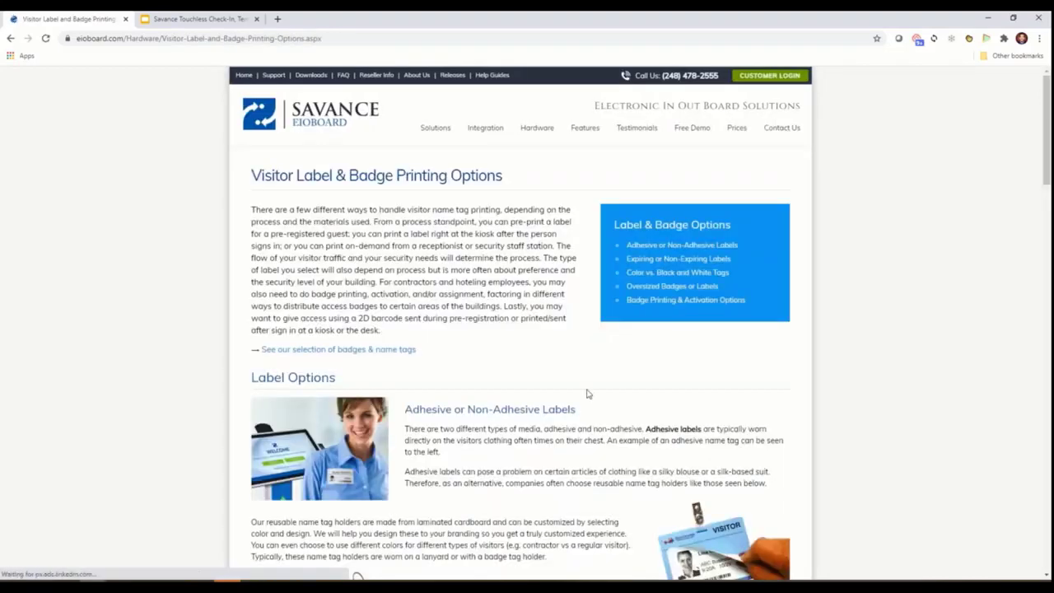
scroll(581, 403, "down", 5)
scroll(578, 406, "down", 5)
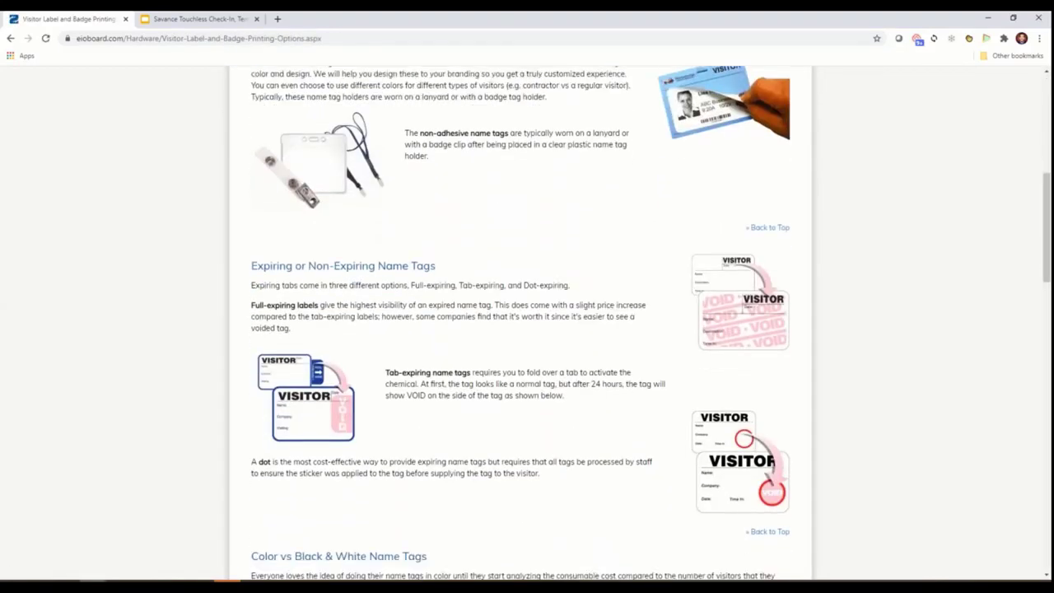
left_click(202, 19)
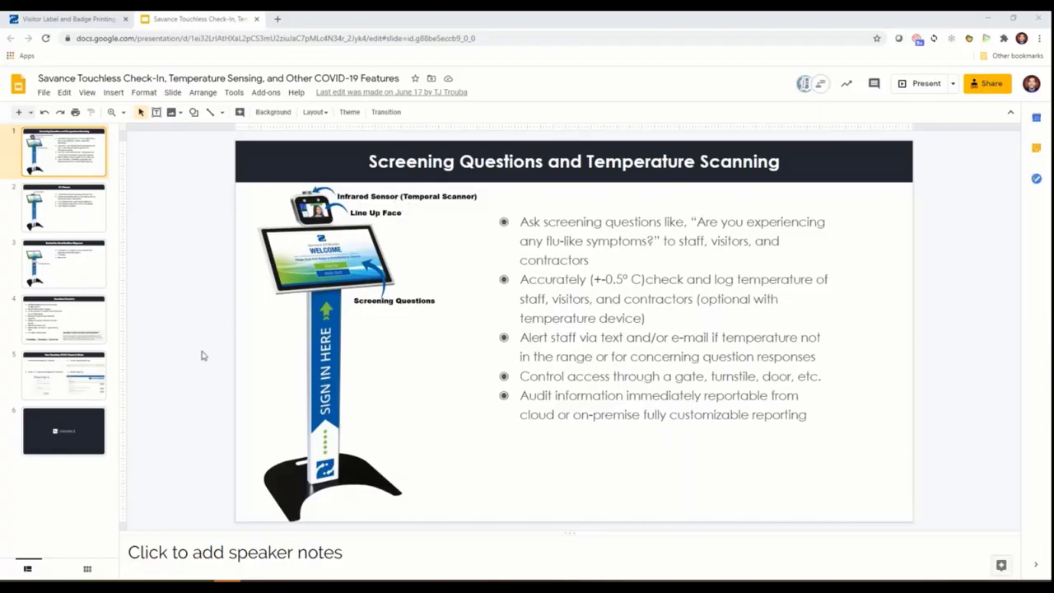
Step: Show the How Touchless BYOD Check-in Works slide, then the Screening Questions and Temperature Scanning slide
left_click(74, 372)
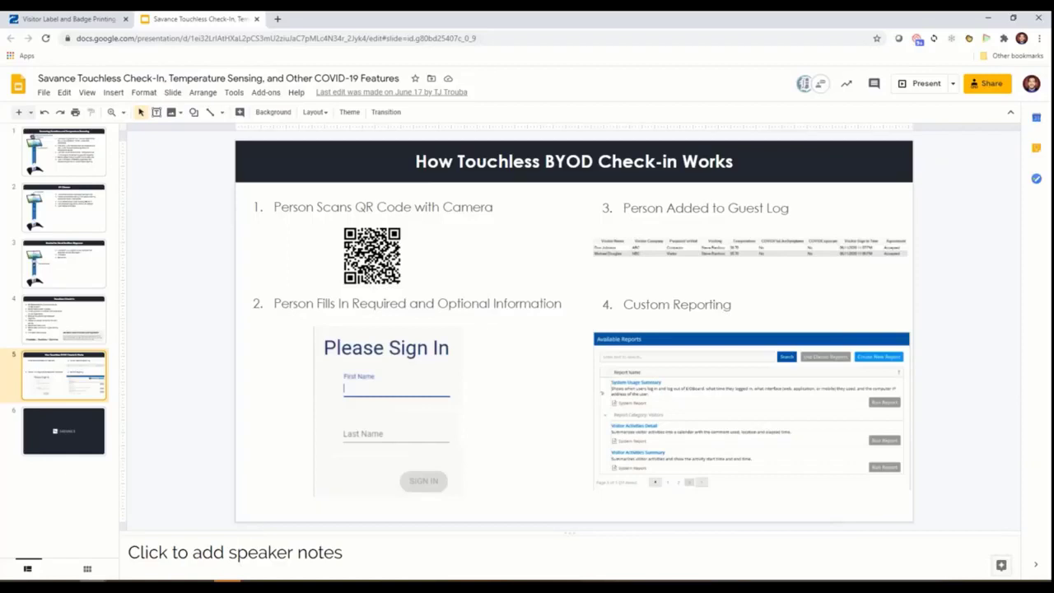
left_click(53, 152)
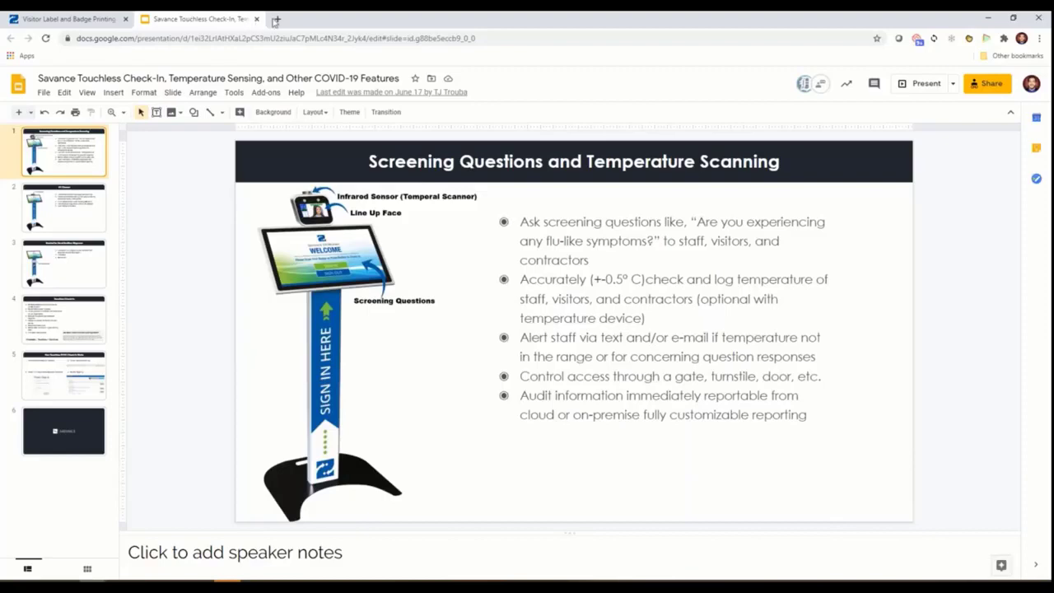
Step: Load the EIOBoard website in a new browser tab by entering 'eio'
left_click(280, 19)
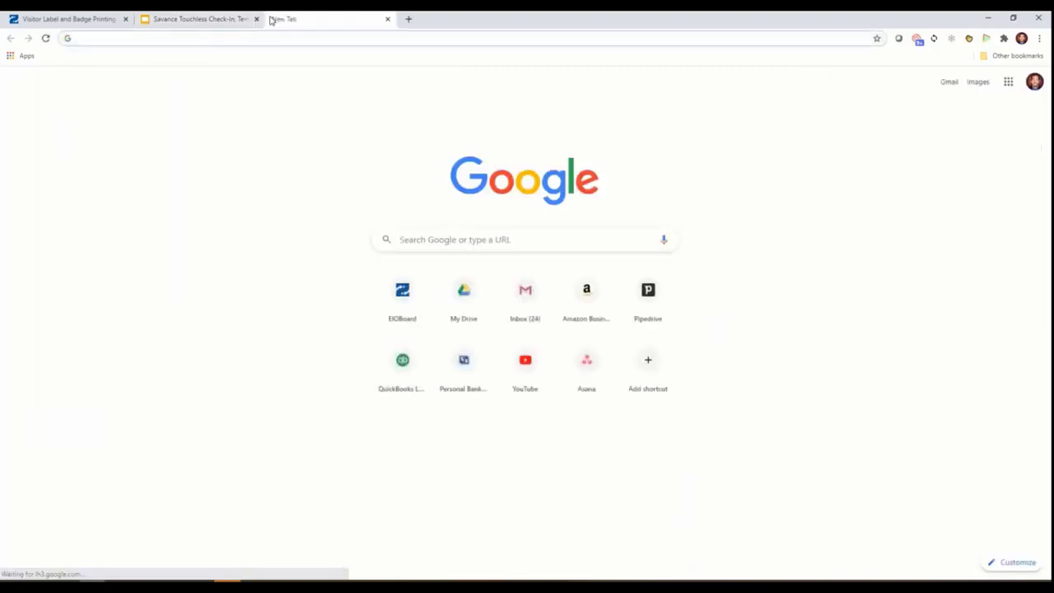
type("eio")
key("Return")
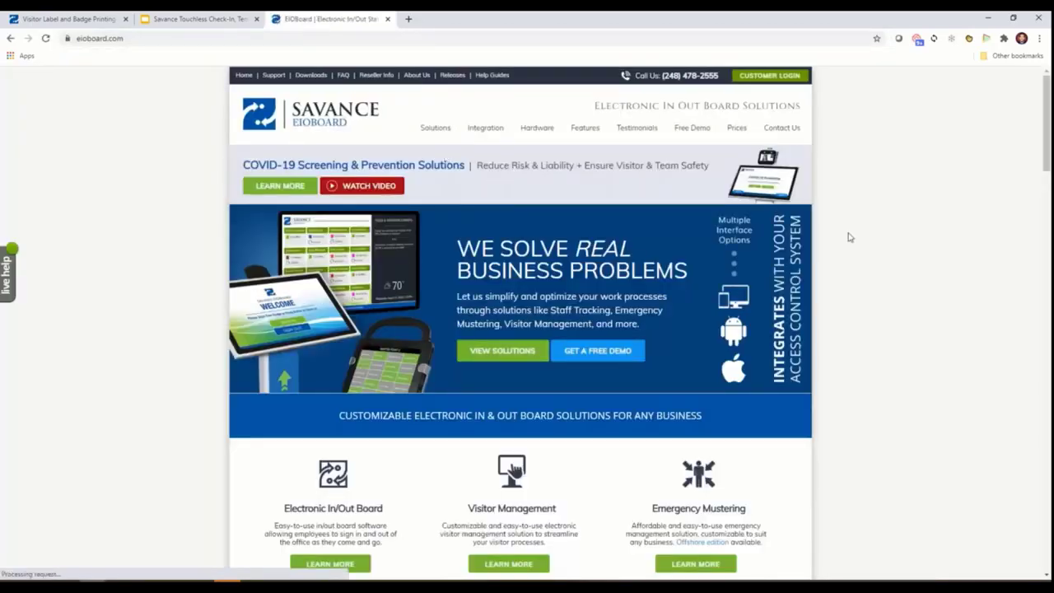
scroll(849, 237, "down", 2)
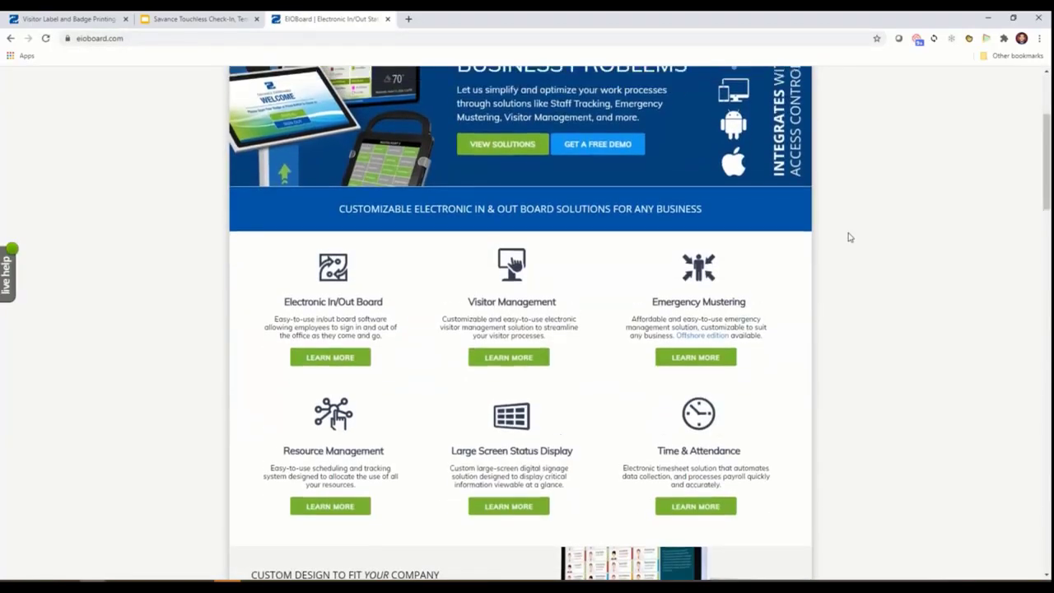
scroll(849, 237, "up", 3)
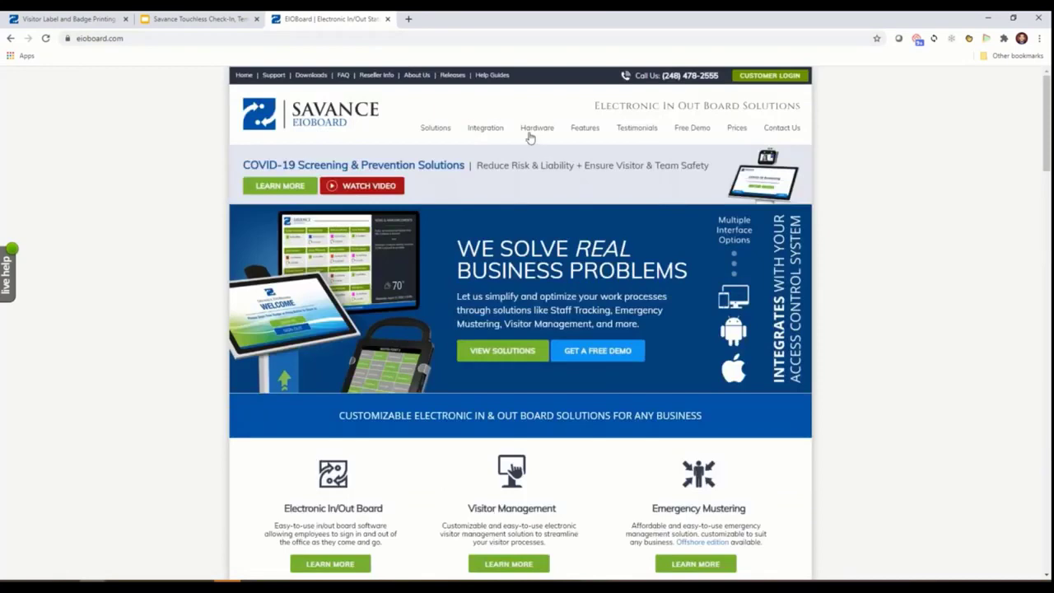
Step: Go to Hardware, find Accessories, and view the PoE Relay Module page and its specifications
left_click(536, 130)
scroll(848, 279, "down", 8)
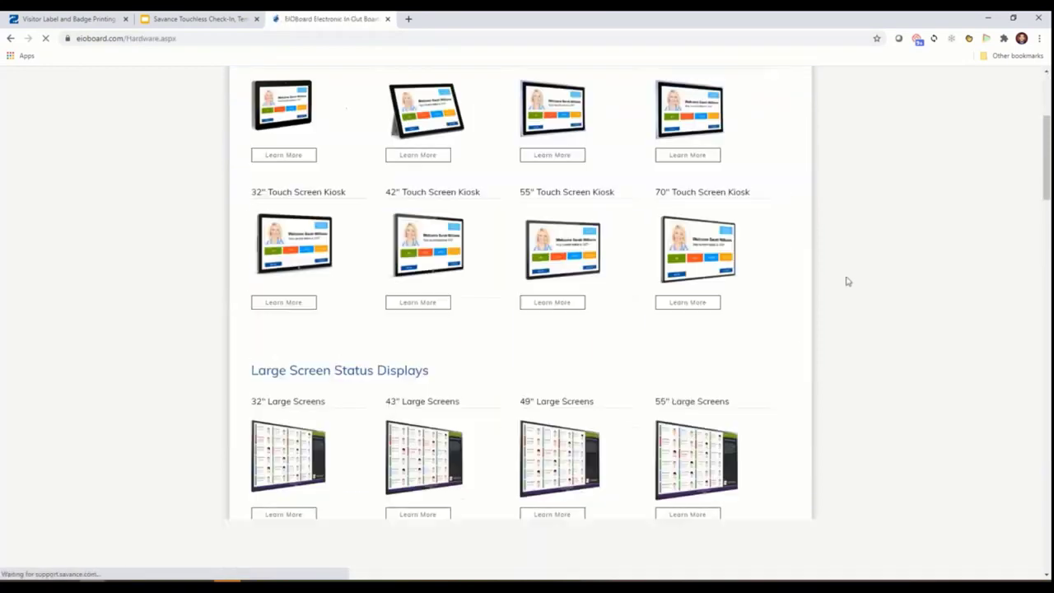
scroll(852, 277, "down", 13)
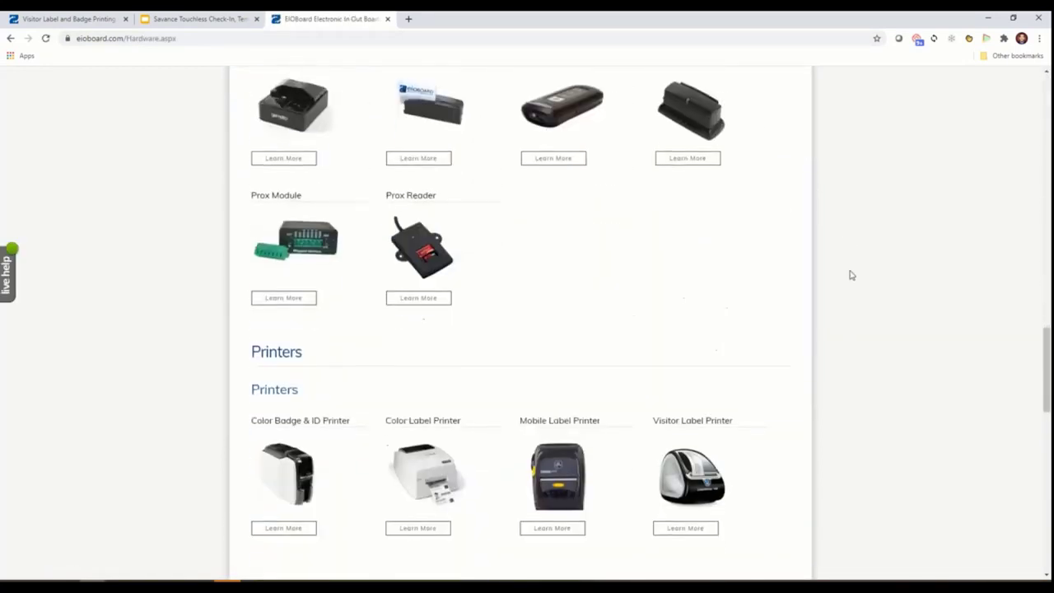
scroll(852, 275, "down", 4)
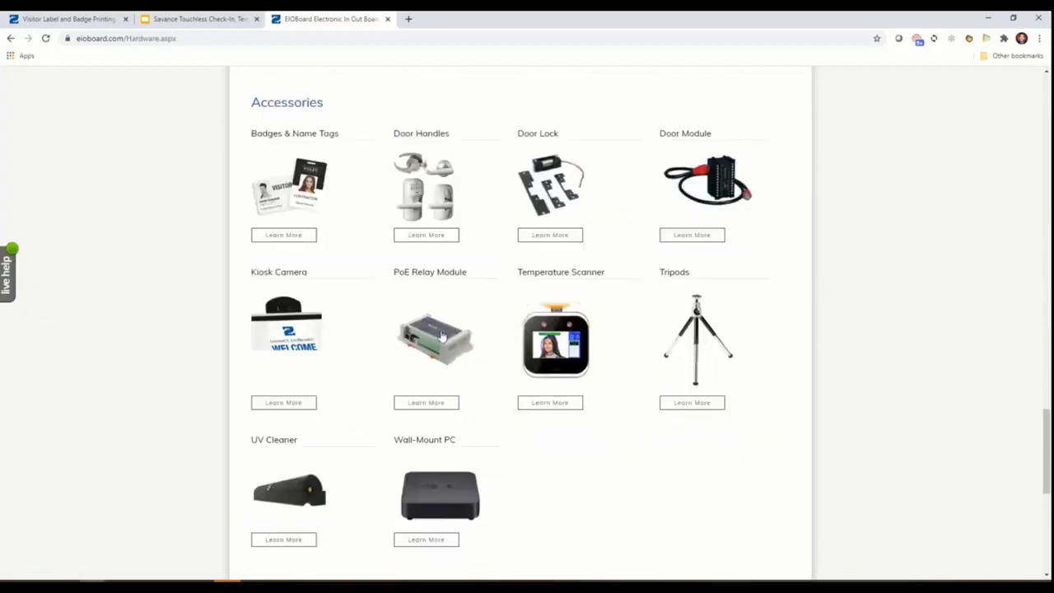
left_click(439, 337)
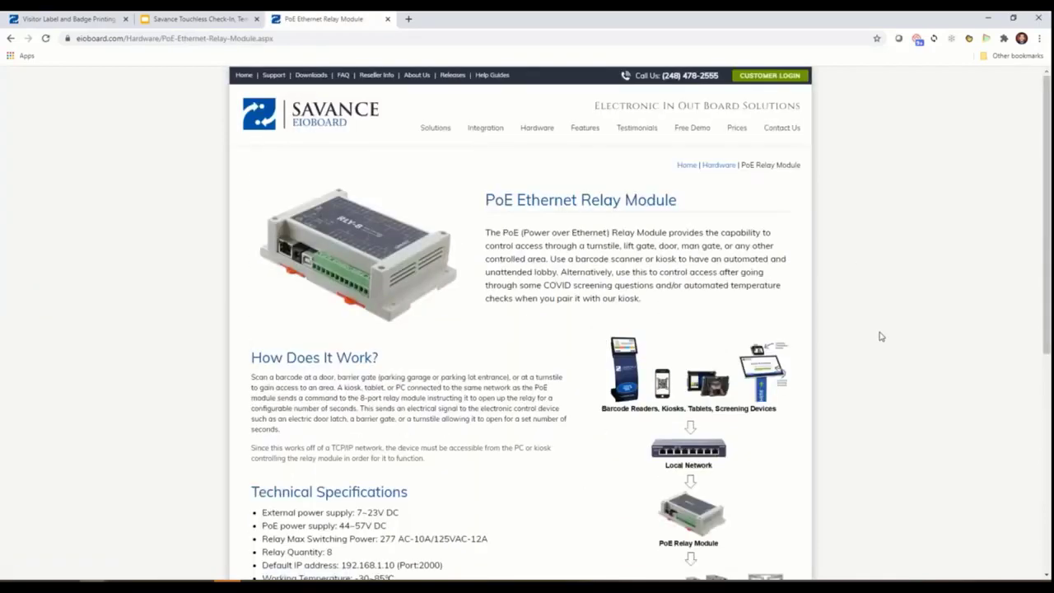
scroll(879, 336, "down", 2)
scroll(879, 336, "down", 1)
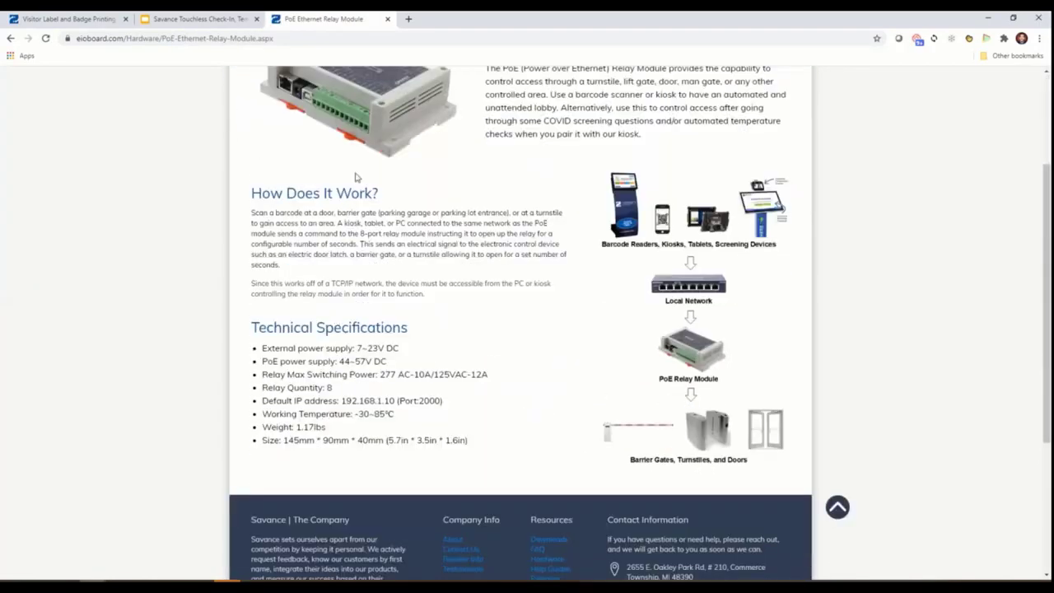
scroll(356, 177, "up", 1)
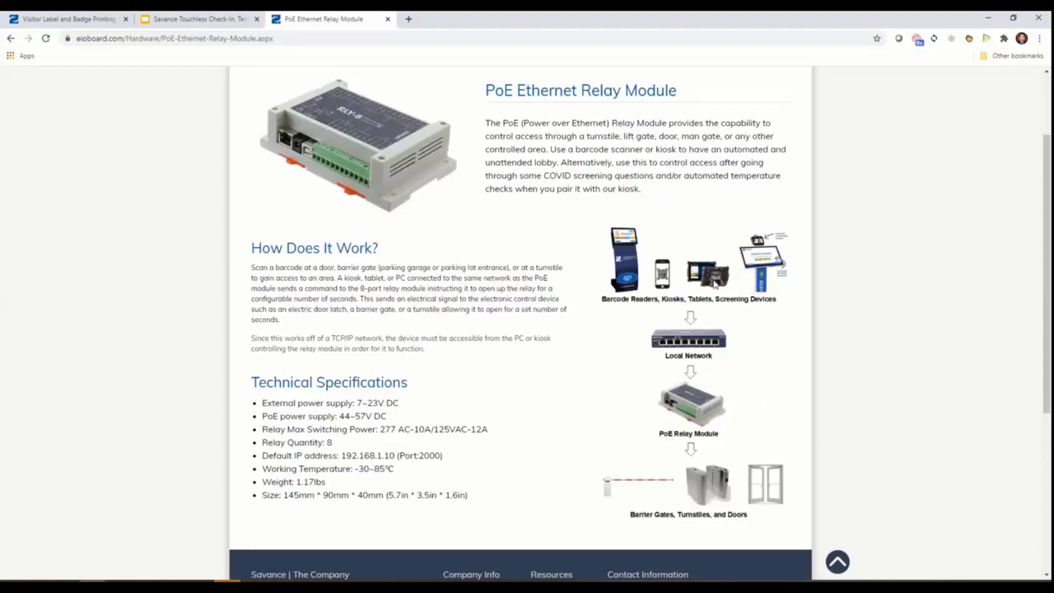
Step: Back in the Touchless Check-In deck, show the UV Cleaner slide, then the Hand Sanitizer Bracket slide
left_click(204, 22)
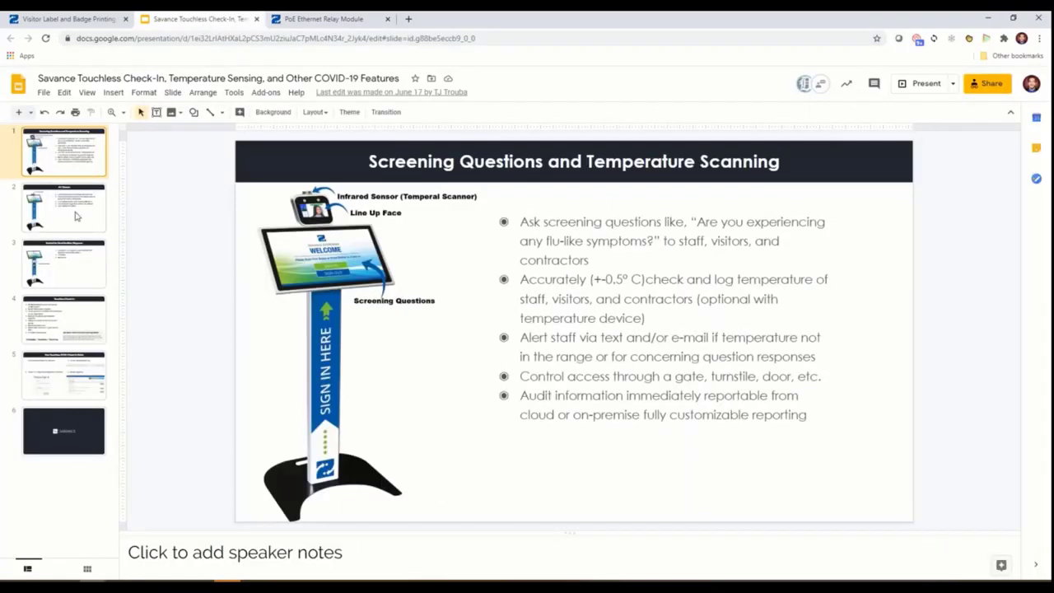
left_click(75, 216)
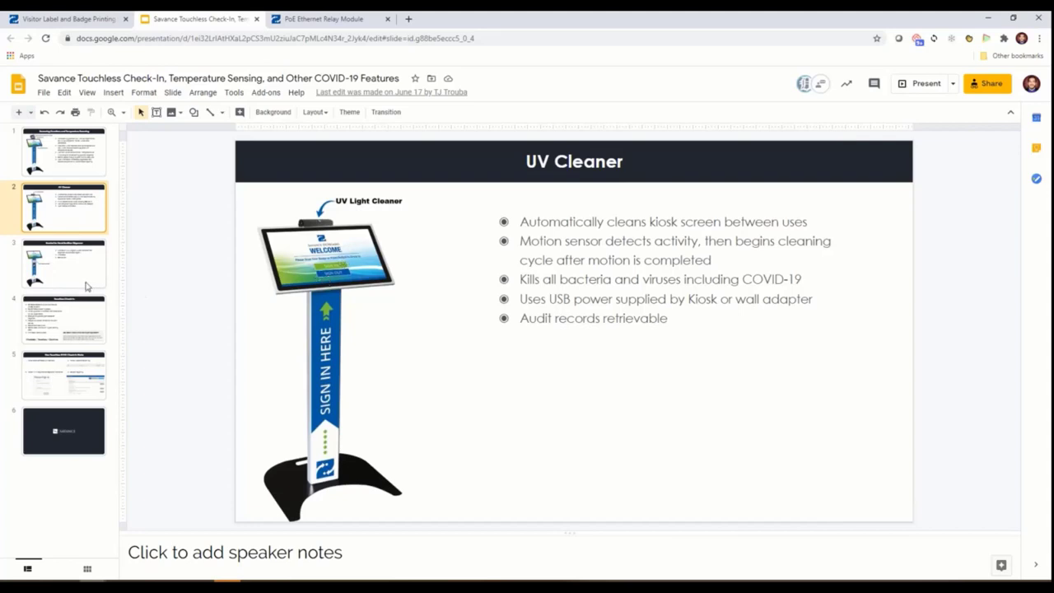
key("Down")
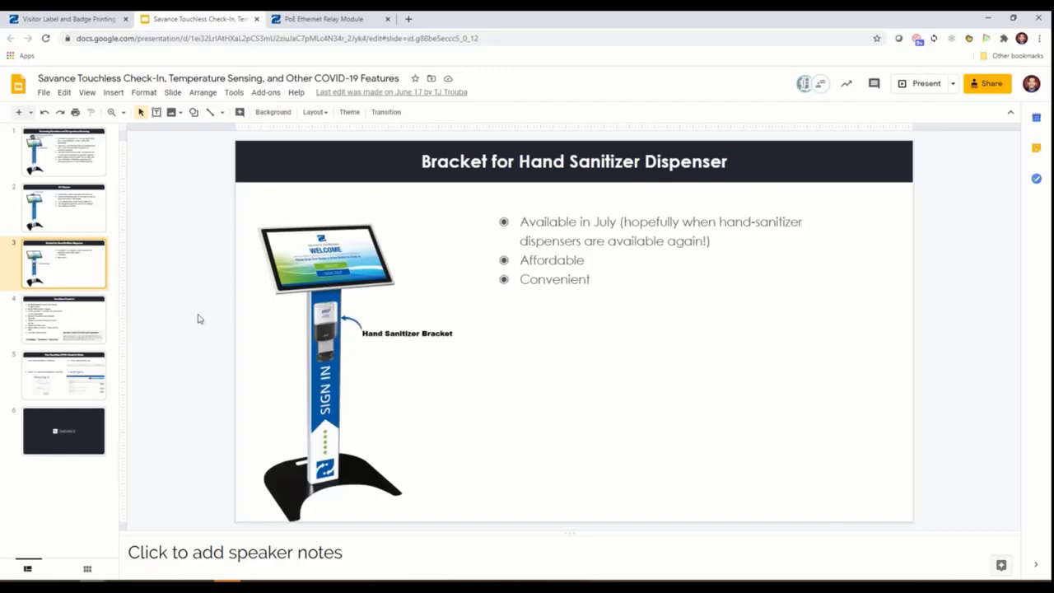
Step: Show slide 4, Touchless Check-In, then slide 5, How Touchless BYOD Check-in Works
left_click(74, 319)
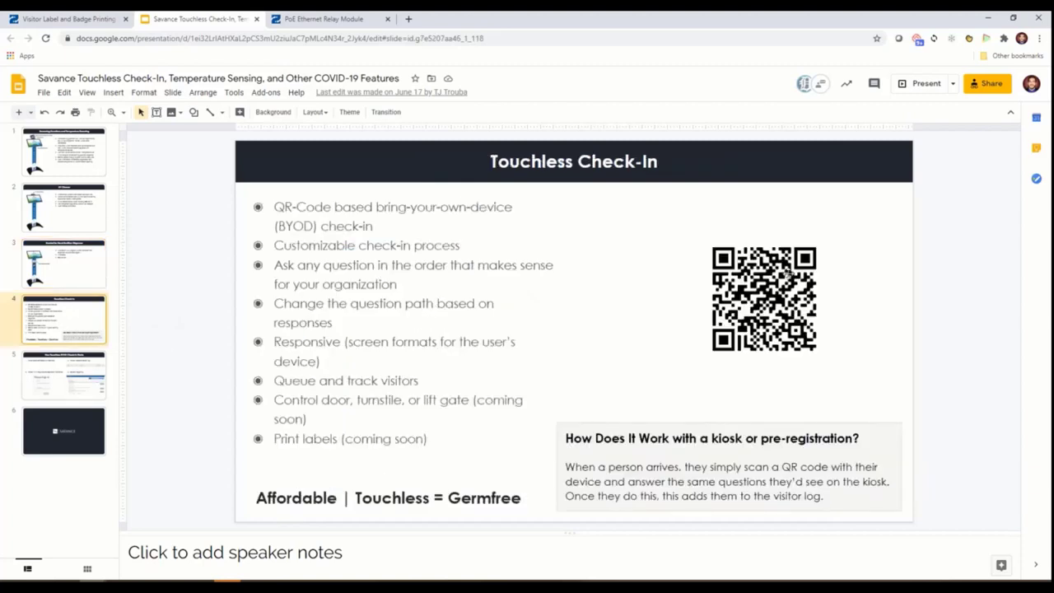
left_click(80, 393)
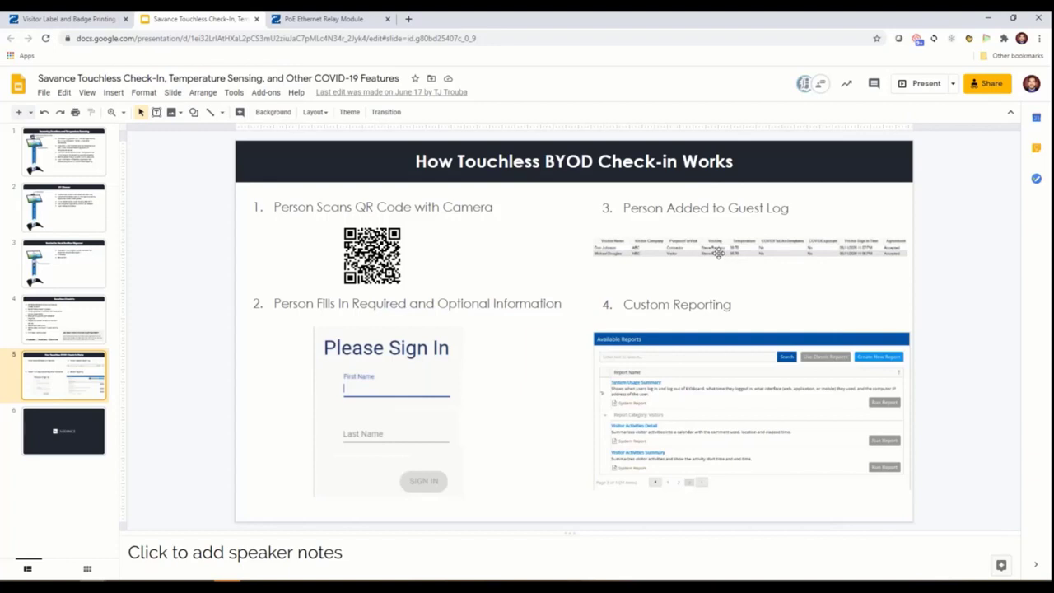
Step: From the relay module tab, open EIOBoard's Customization page and view the Curved and Podium Kiosk designs
left_click(337, 18)
scroll(263, 90, "up", 2)
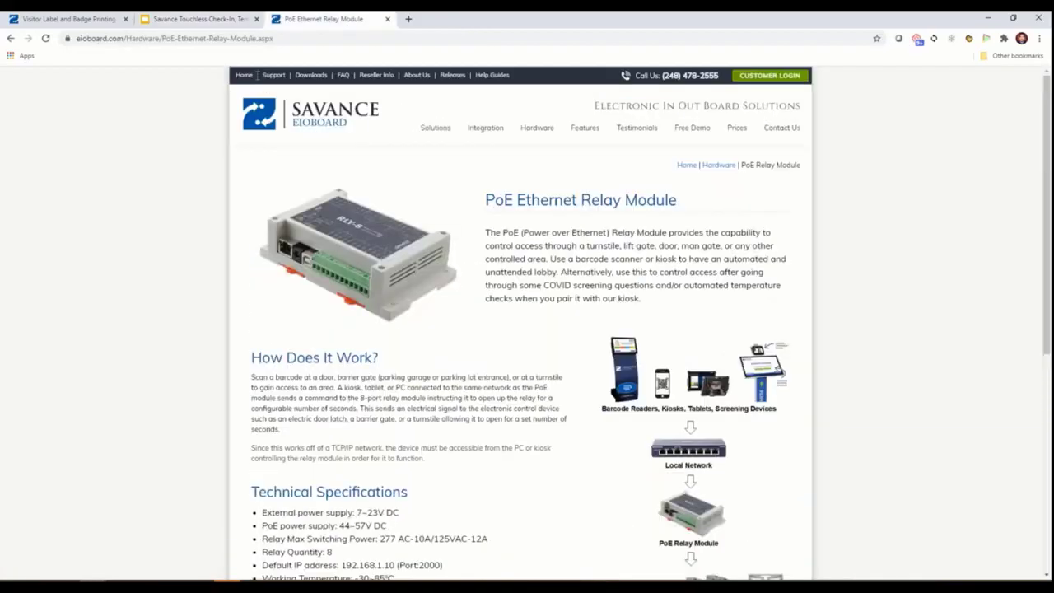
left_click(246, 75)
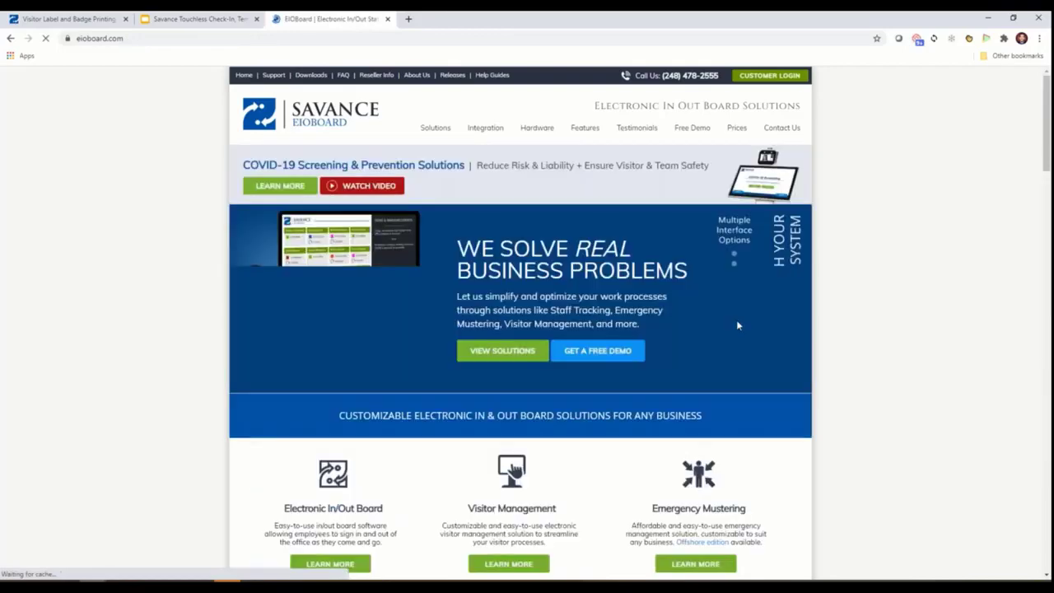
scroll(513, 467, "down", 7)
left_click(289, 343)
scroll(564, 348, "down", 5)
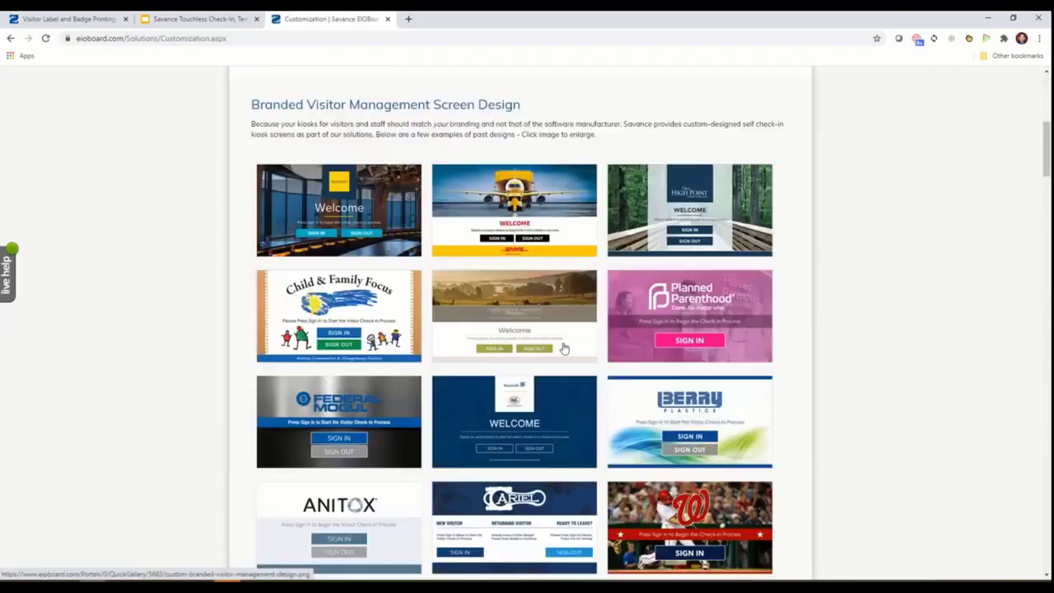
scroll(634, 345, "down", 5)
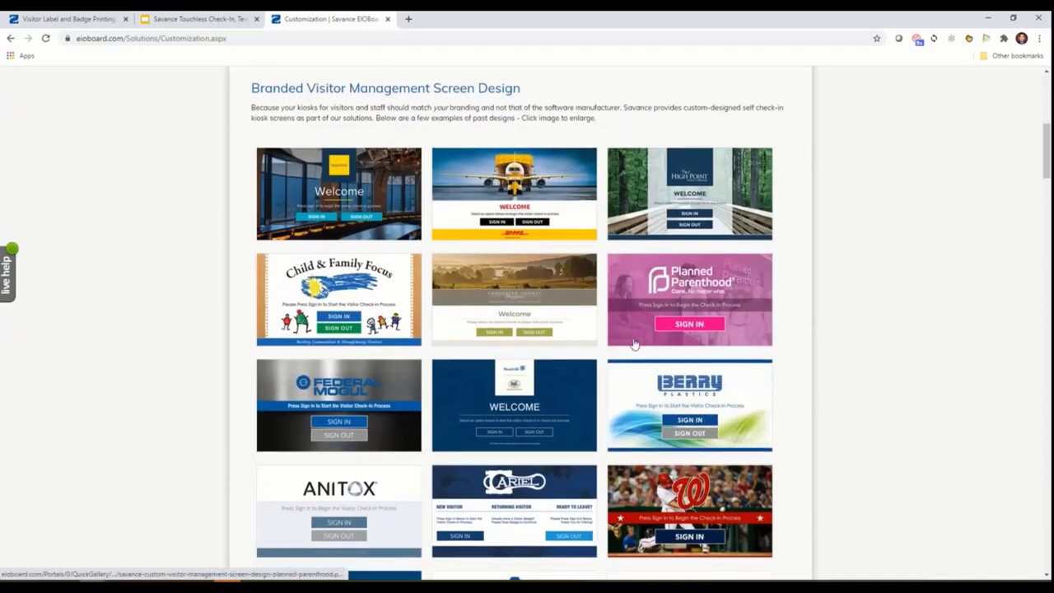
scroll(632, 338, "down", 3)
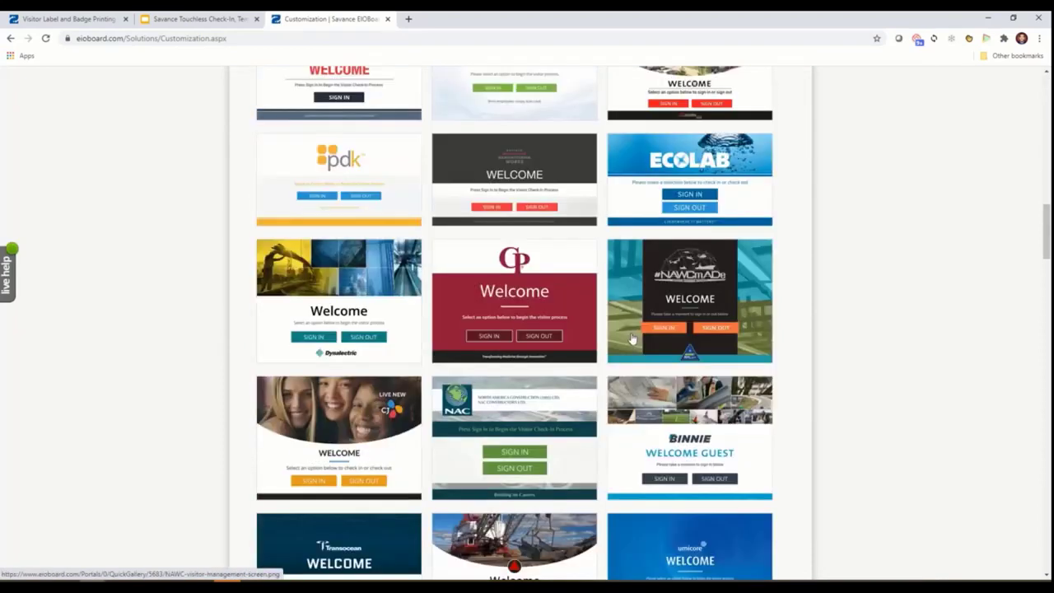
scroll(632, 337, "down", 7)
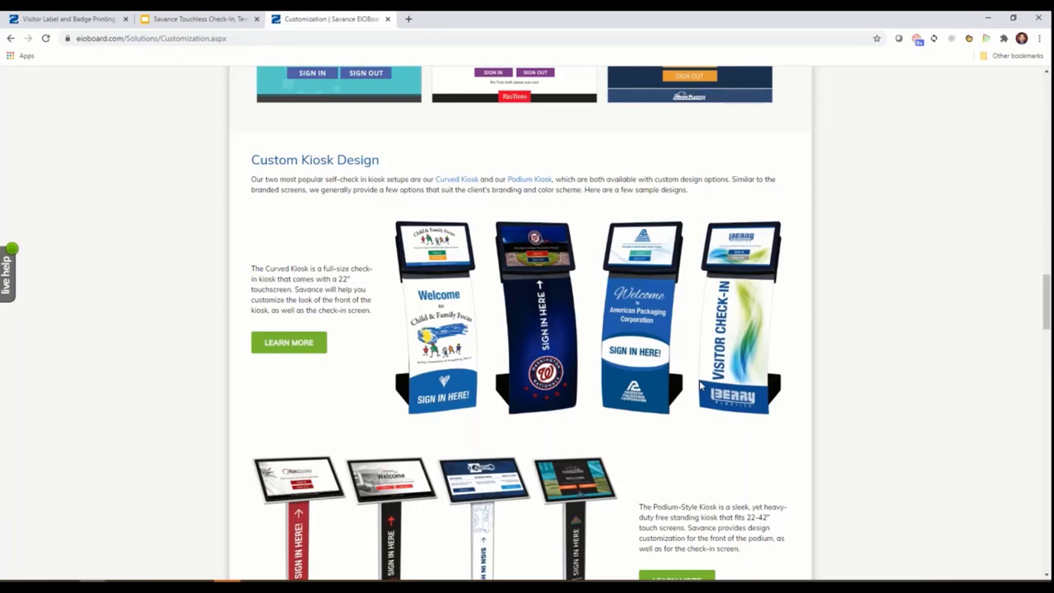
left_click(183, 20)
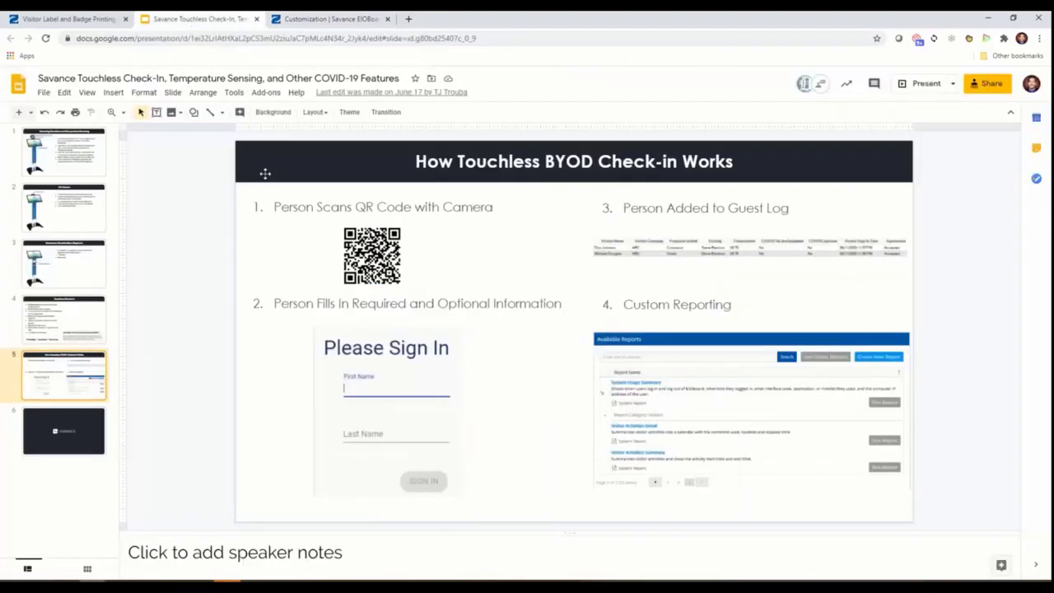